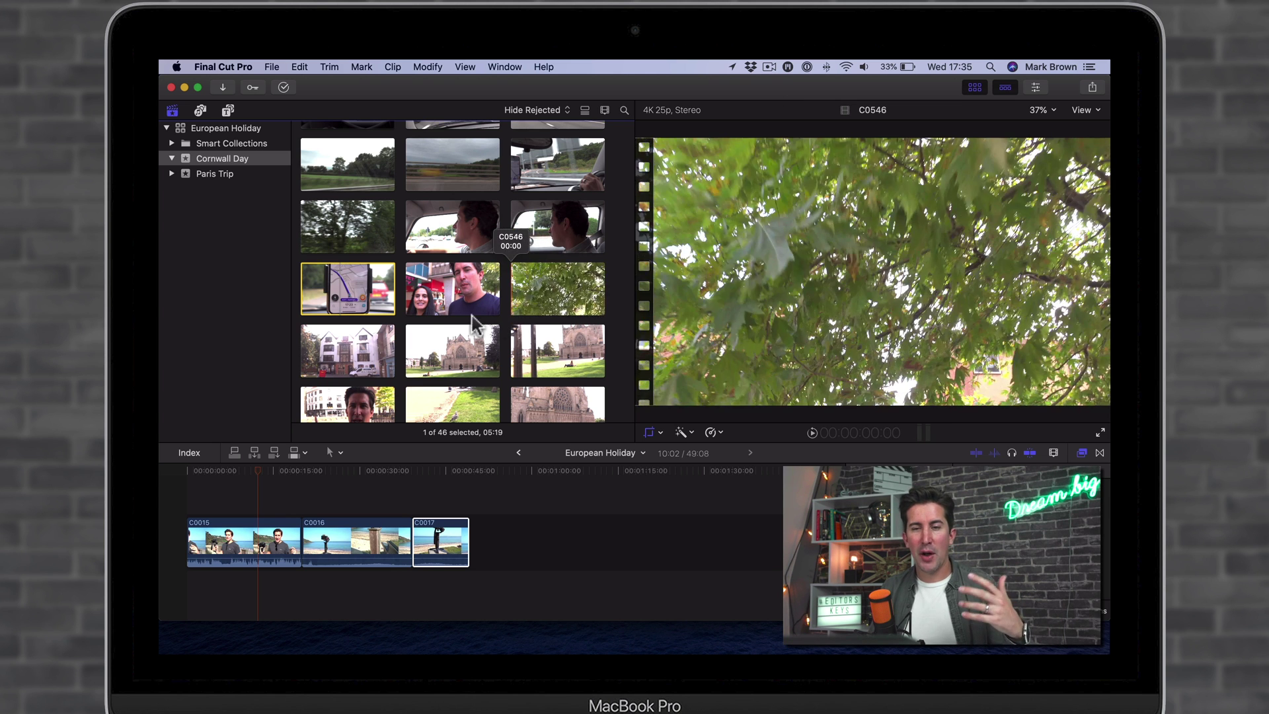
- Scroll through the Cornwall Day clips and select motorway clip C0533 with the traffic cones
scroll(388, 323, down, 2)
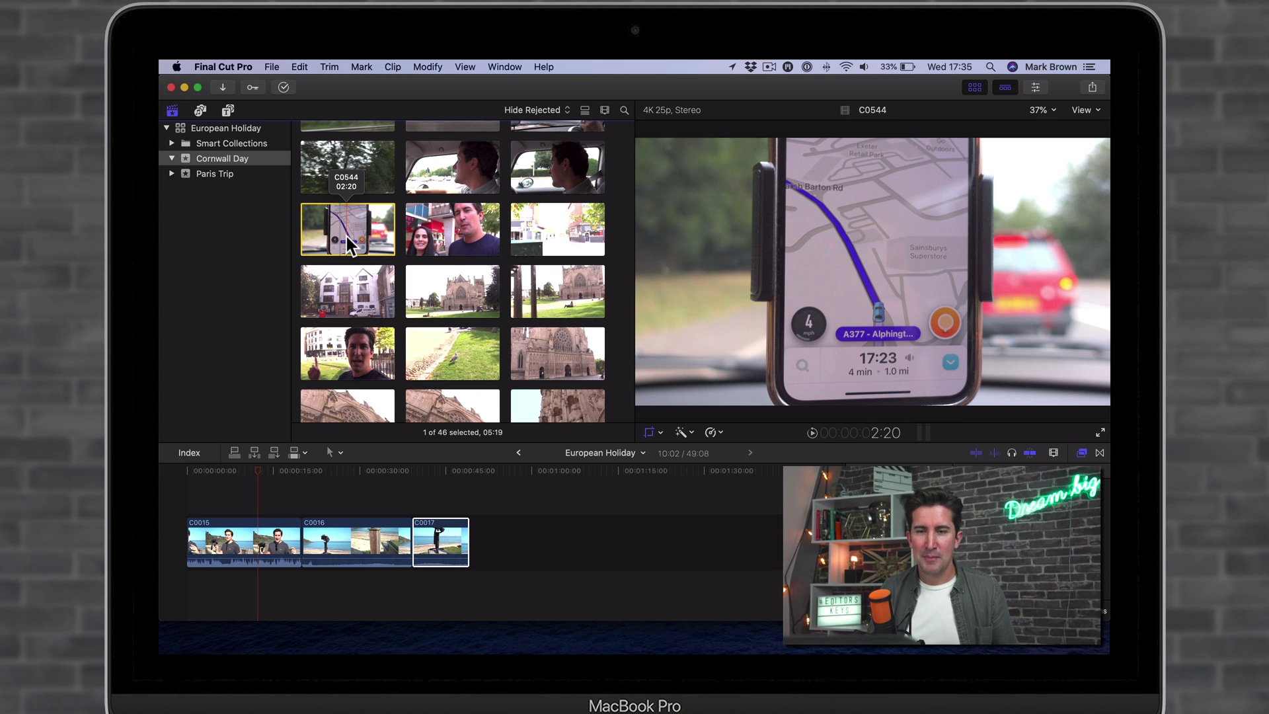
scroll(350, 244, up, 5)
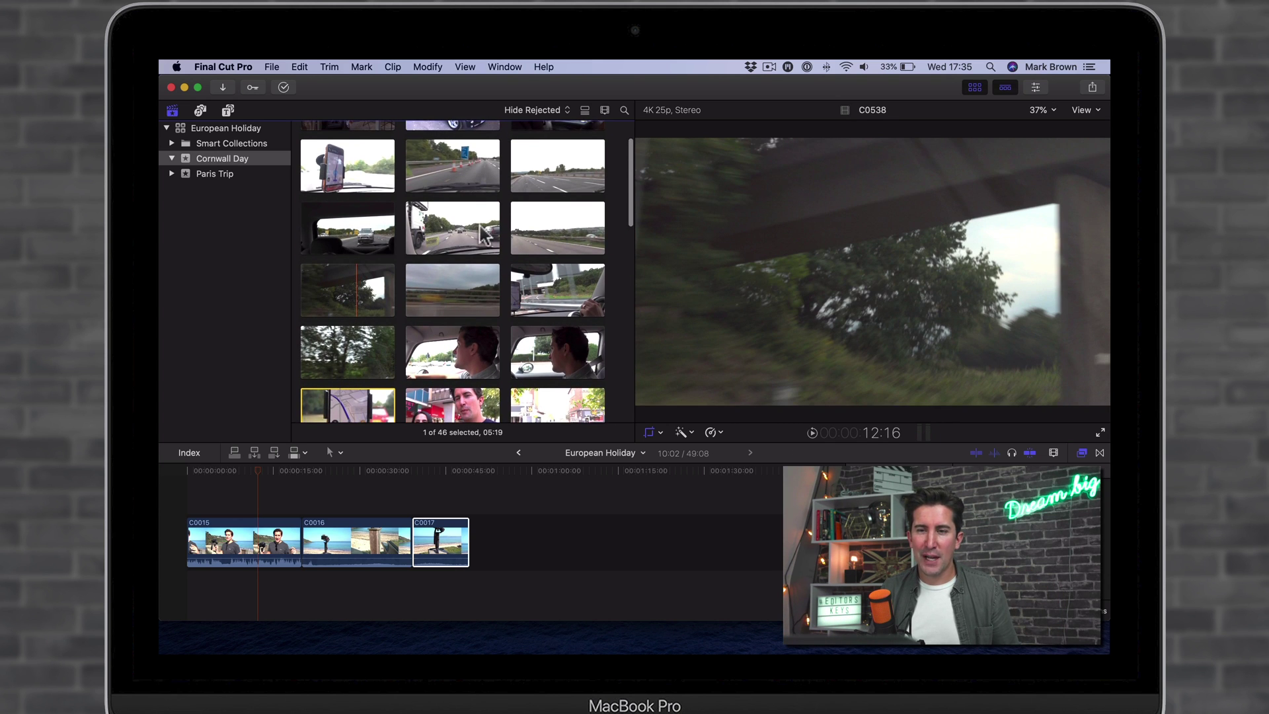
scroll(493, 241, down, 1)
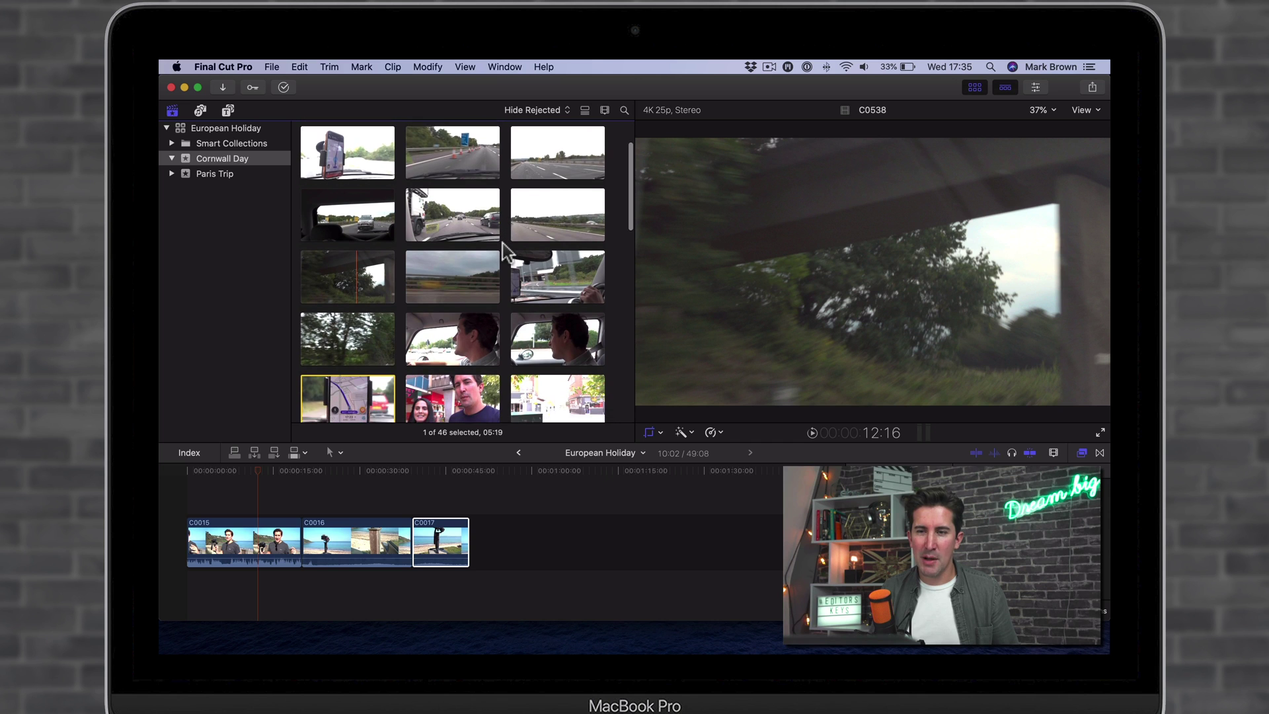
scroll(505, 252, down, 4)
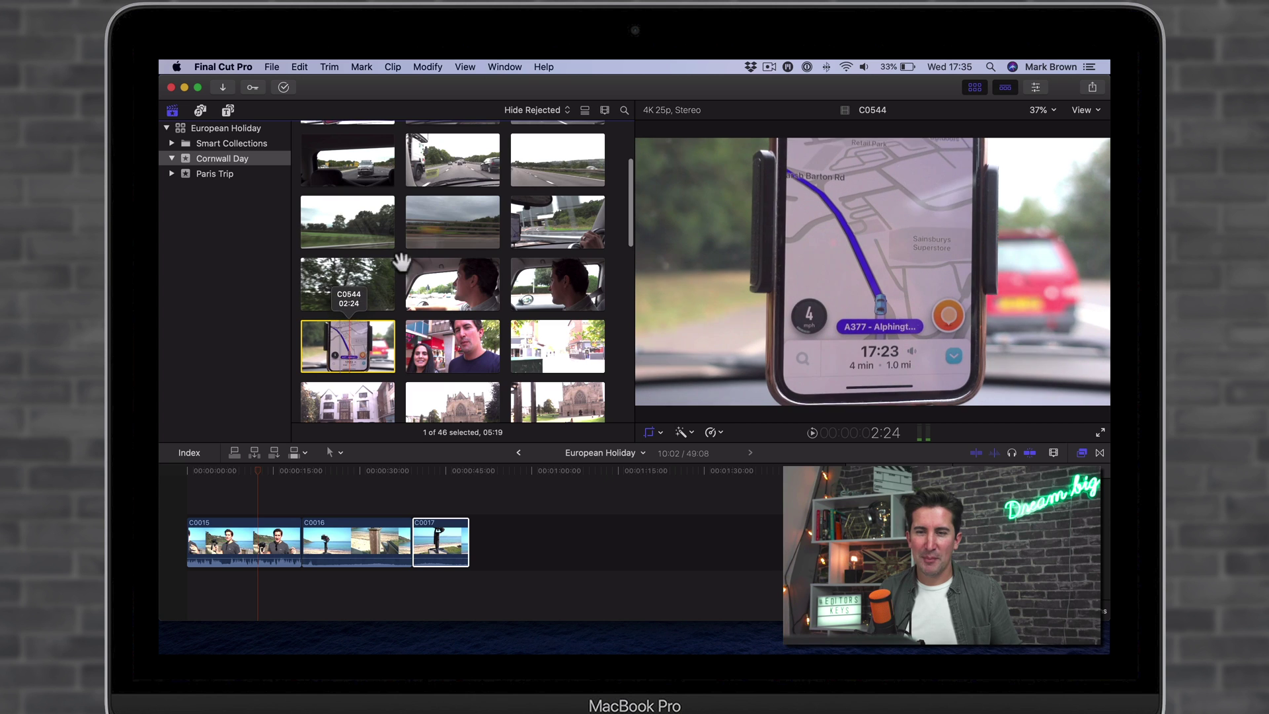
scroll(398, 291, up, 3)
scroll(396, 286, up, 1)
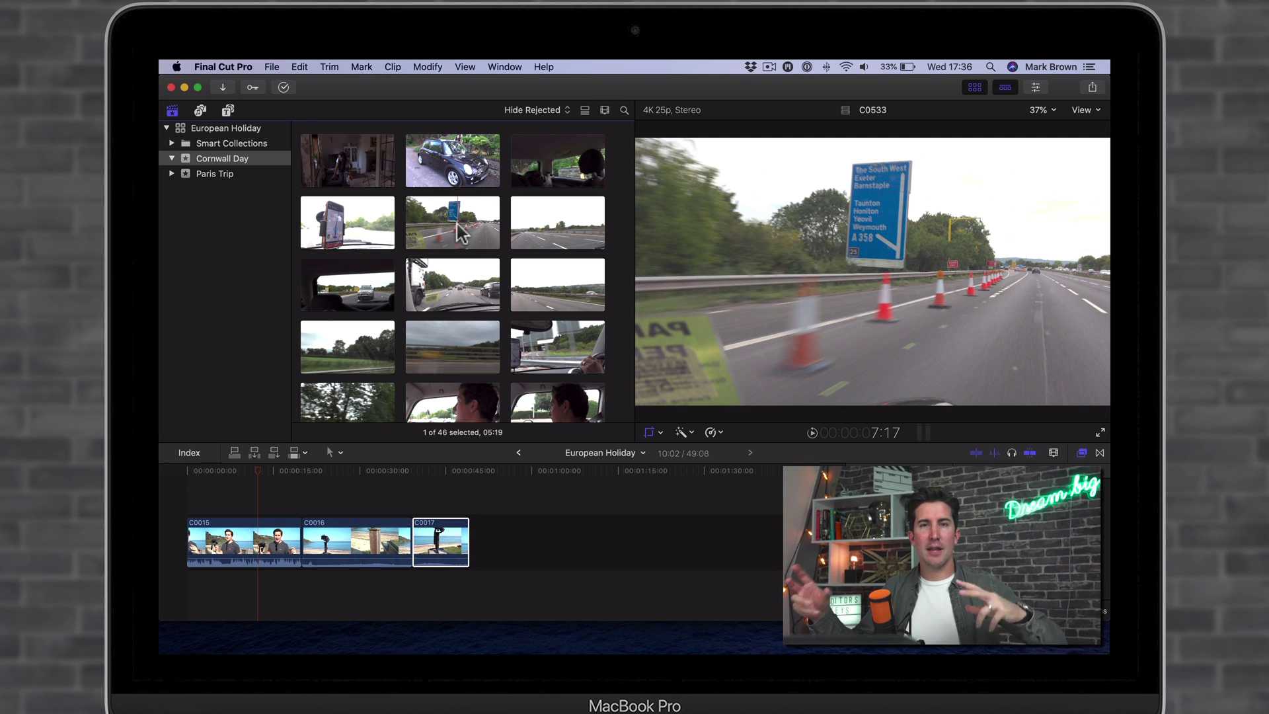
click(454, 229)
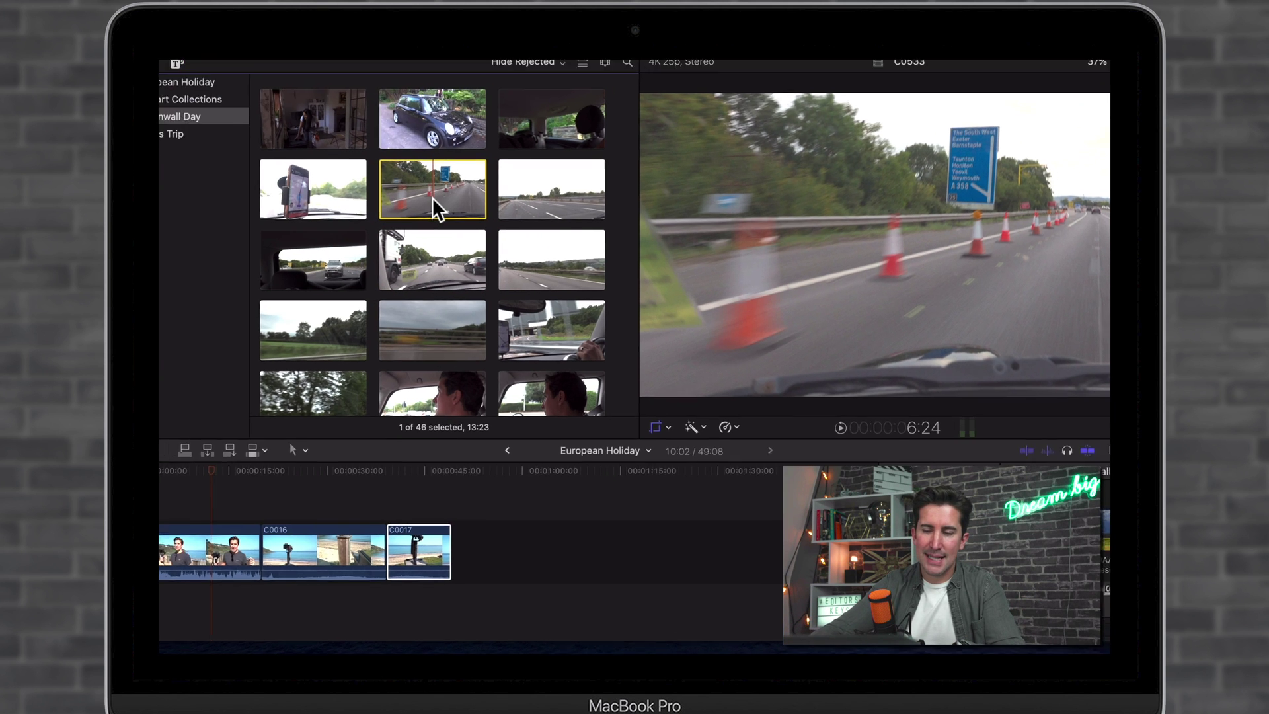
- Tag motorway clip C0533 with the keyword Driving via Cmd+K
key(super+k)
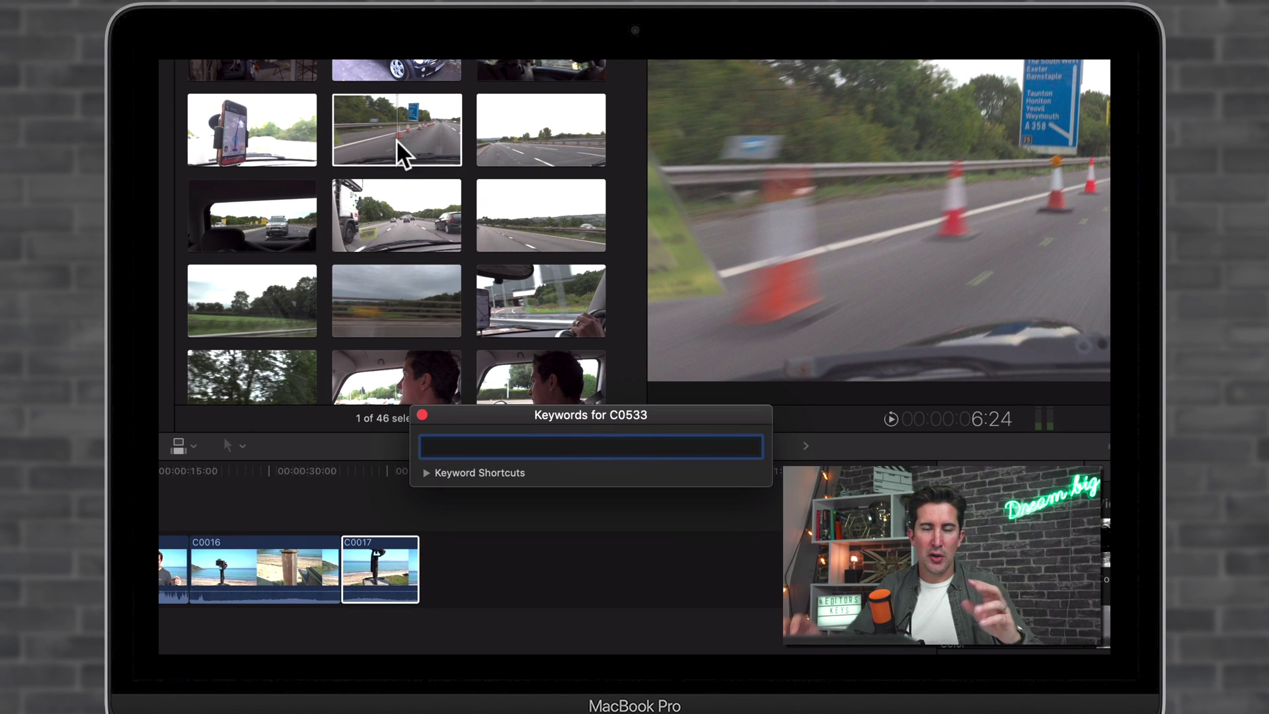
click(582, 356)
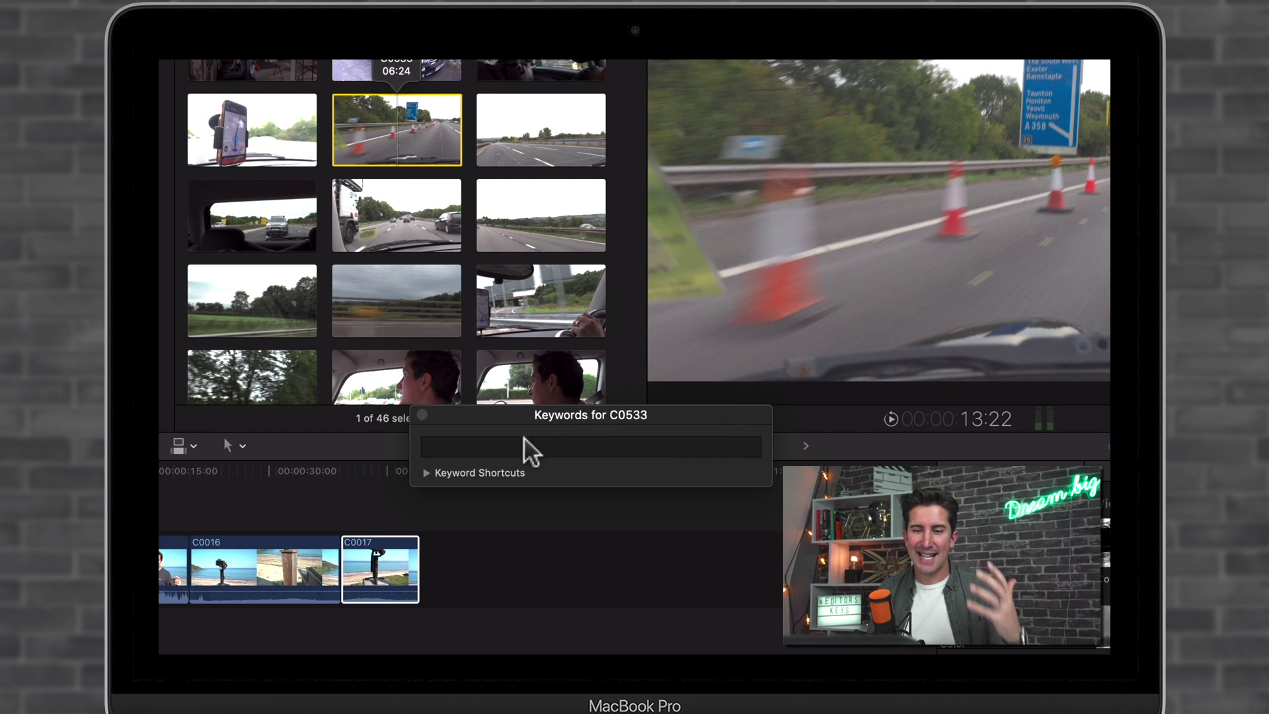
click(522, 443)
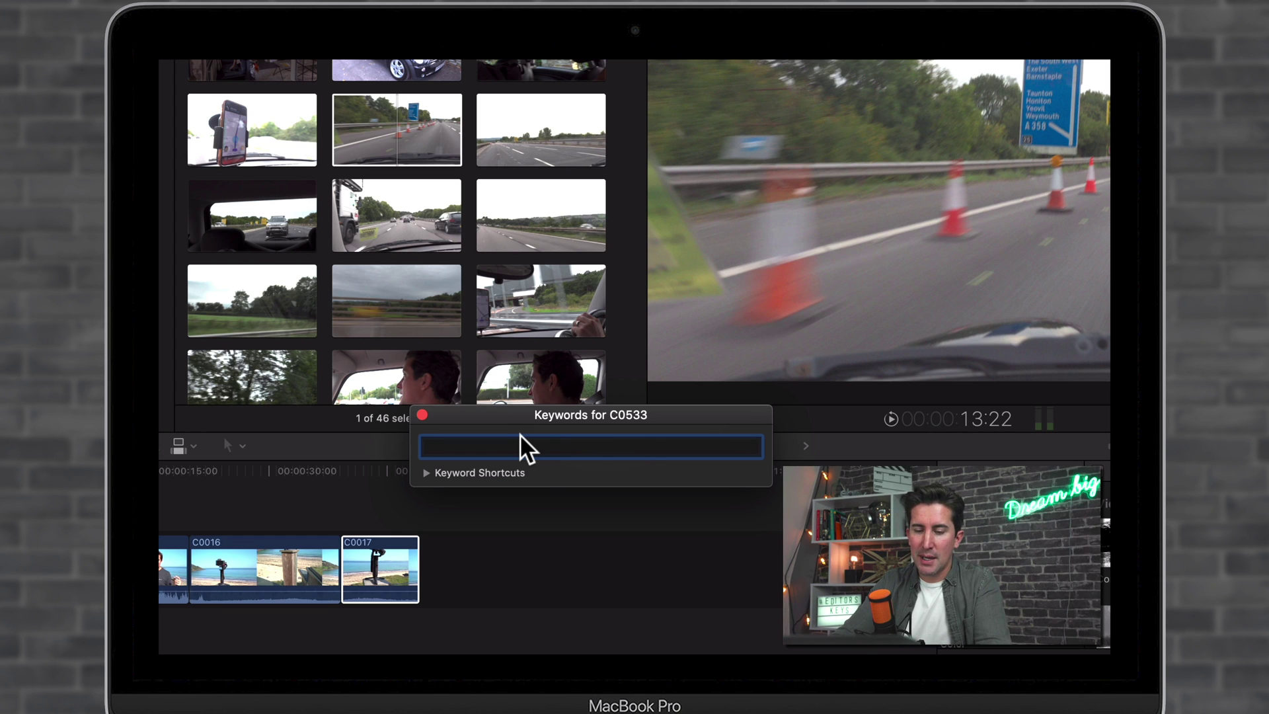
text(Driving)
key(Return)
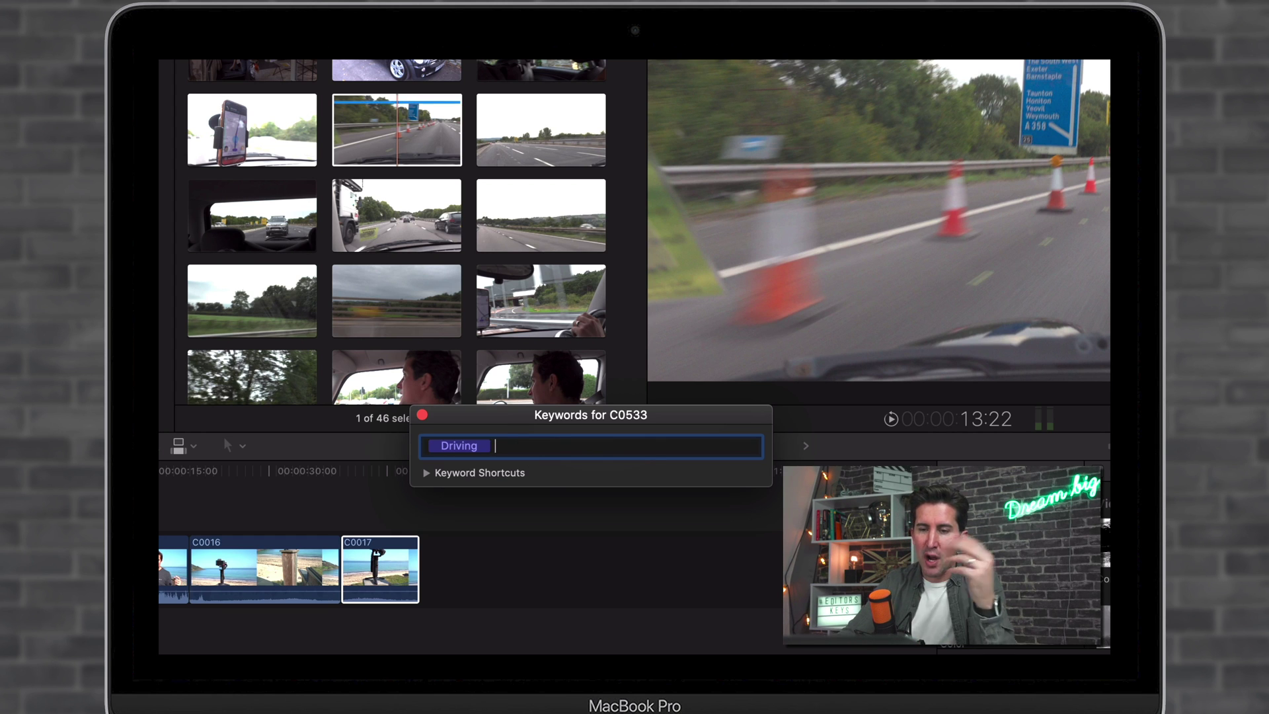
- Add the Driving keyword to motorway clip C0535, then select car-transporter clip C0536
click(238, 135)
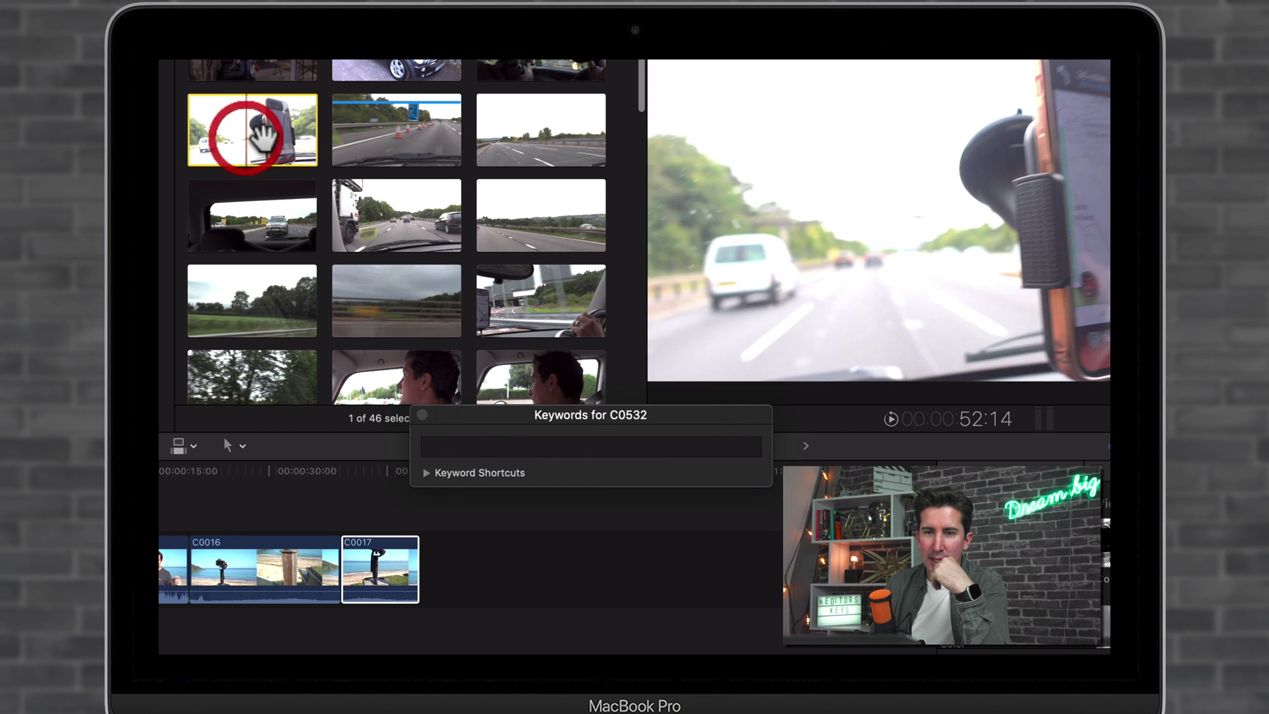
click(258, 130)
click(230, 141)
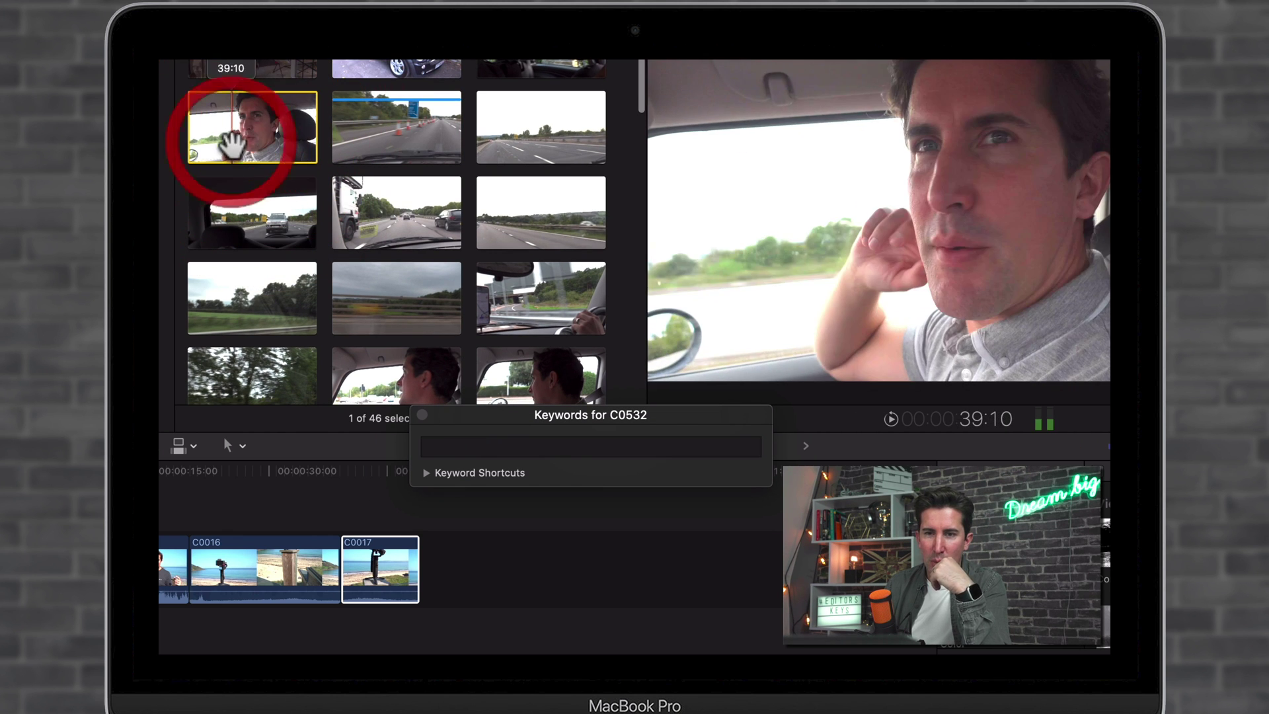
click(254, 210)
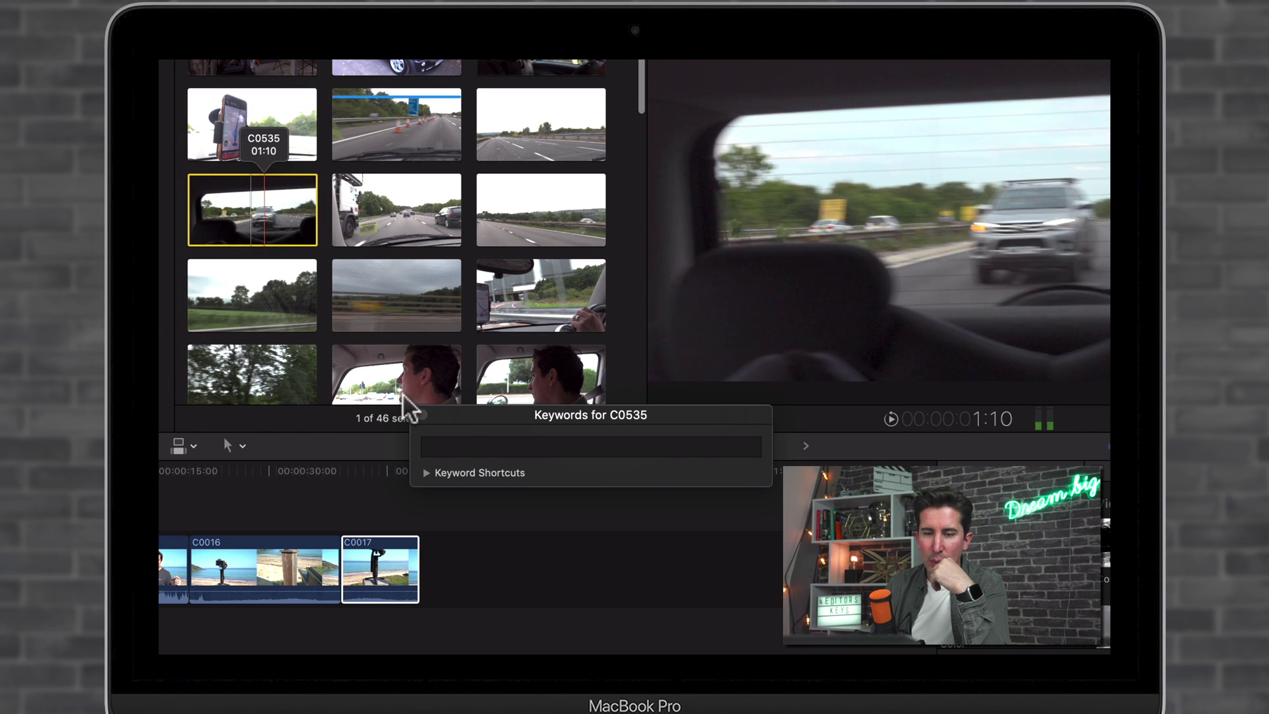
click(495, 448)
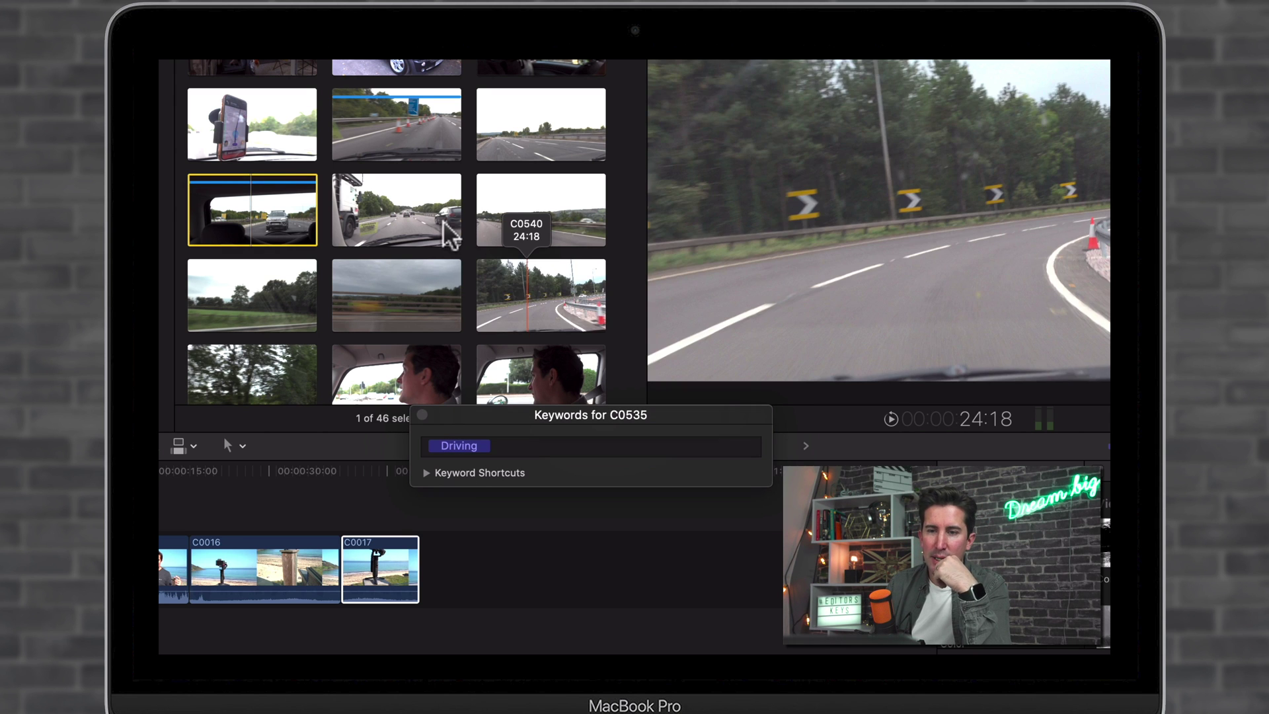
click(413, 218)
click(382, 210)
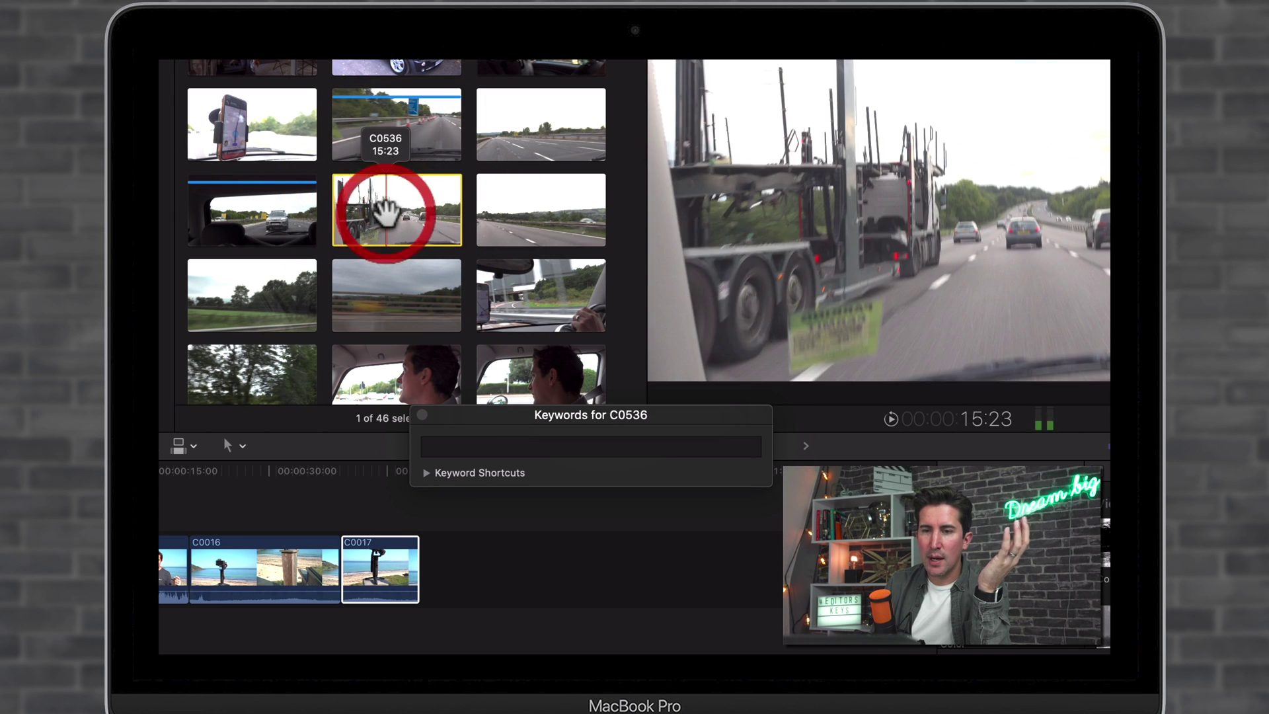
click(378, 210)
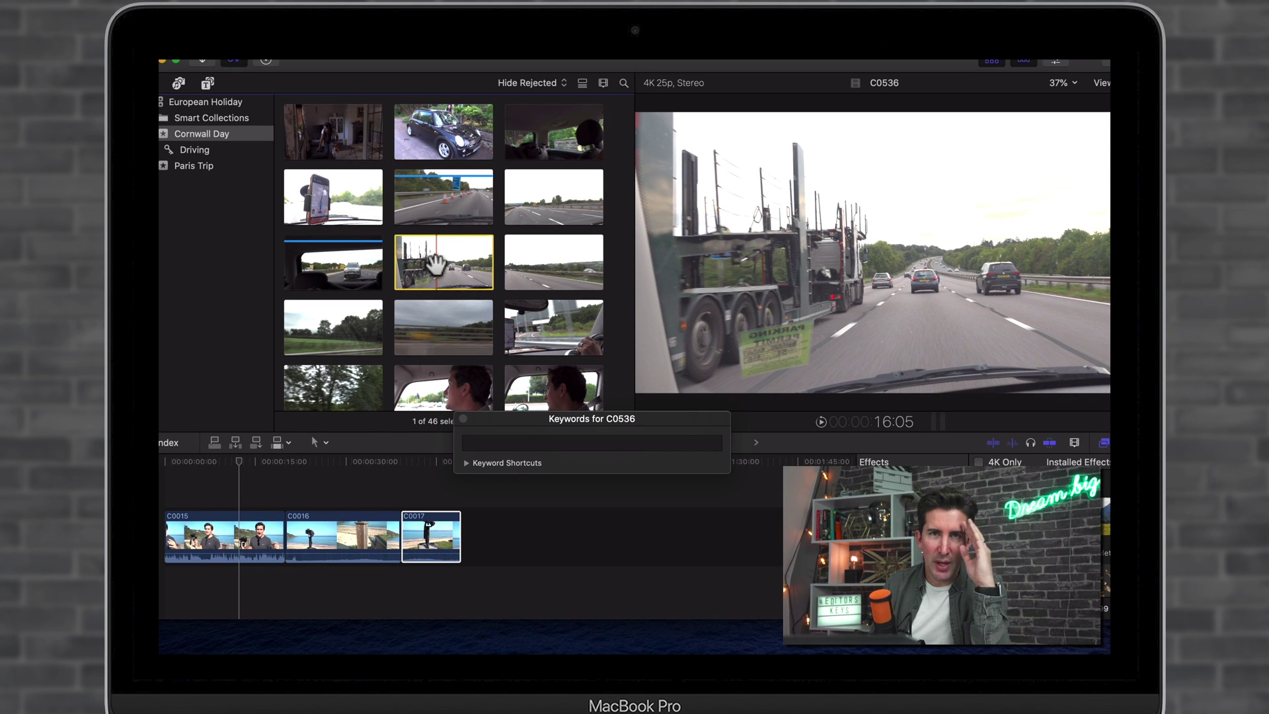
- Give car-transporter clip C0536 the keywords Driving and Lorry in the Keyword Editor
click(511, 442)
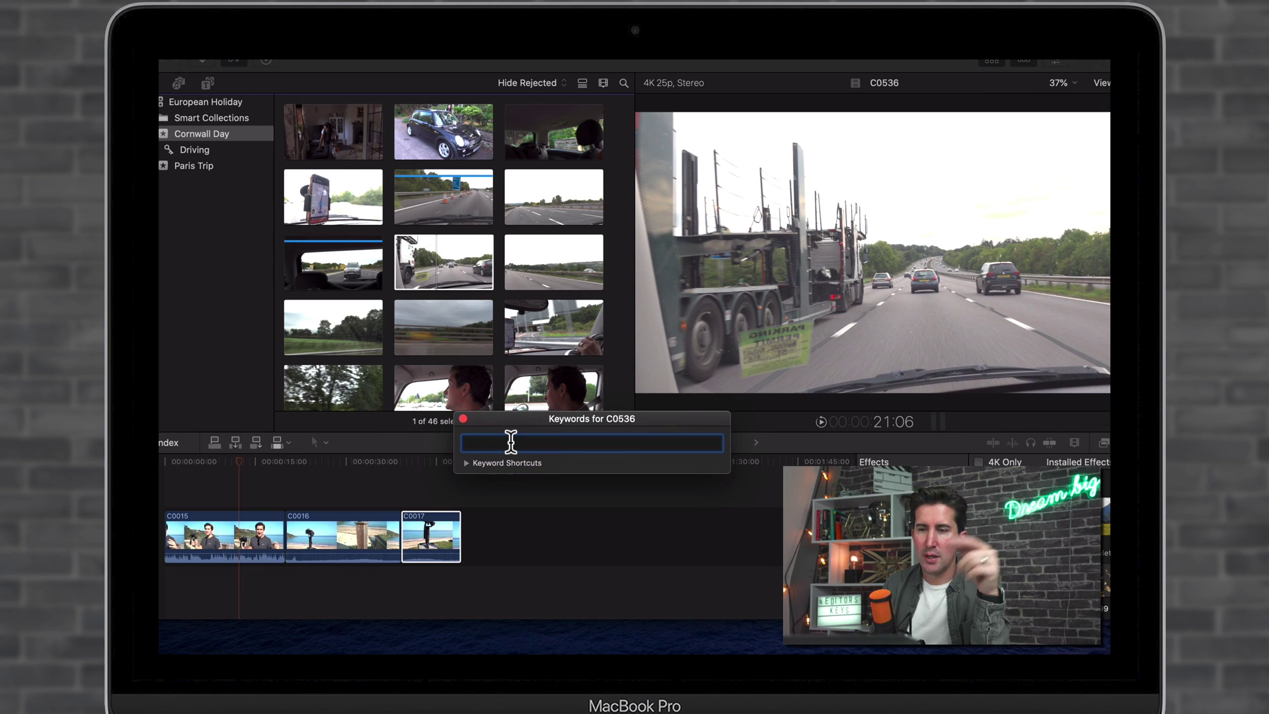
text(Dri)
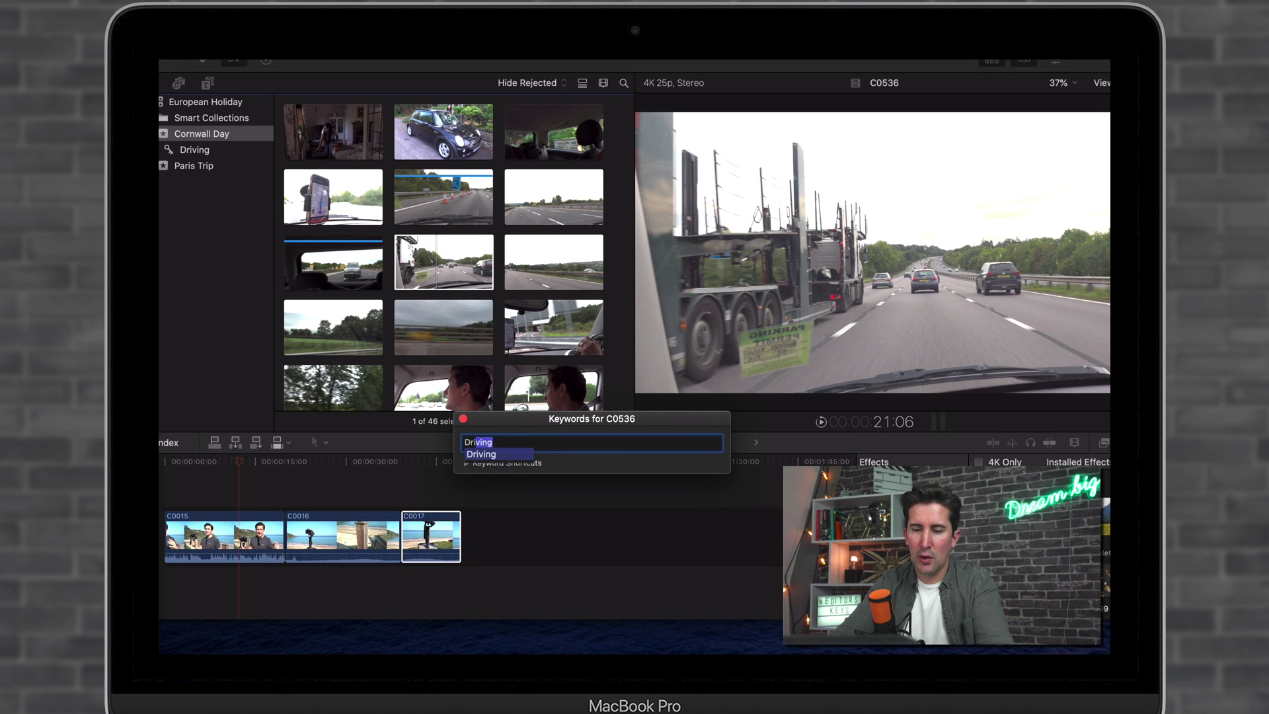
text(vin)
key(Return)
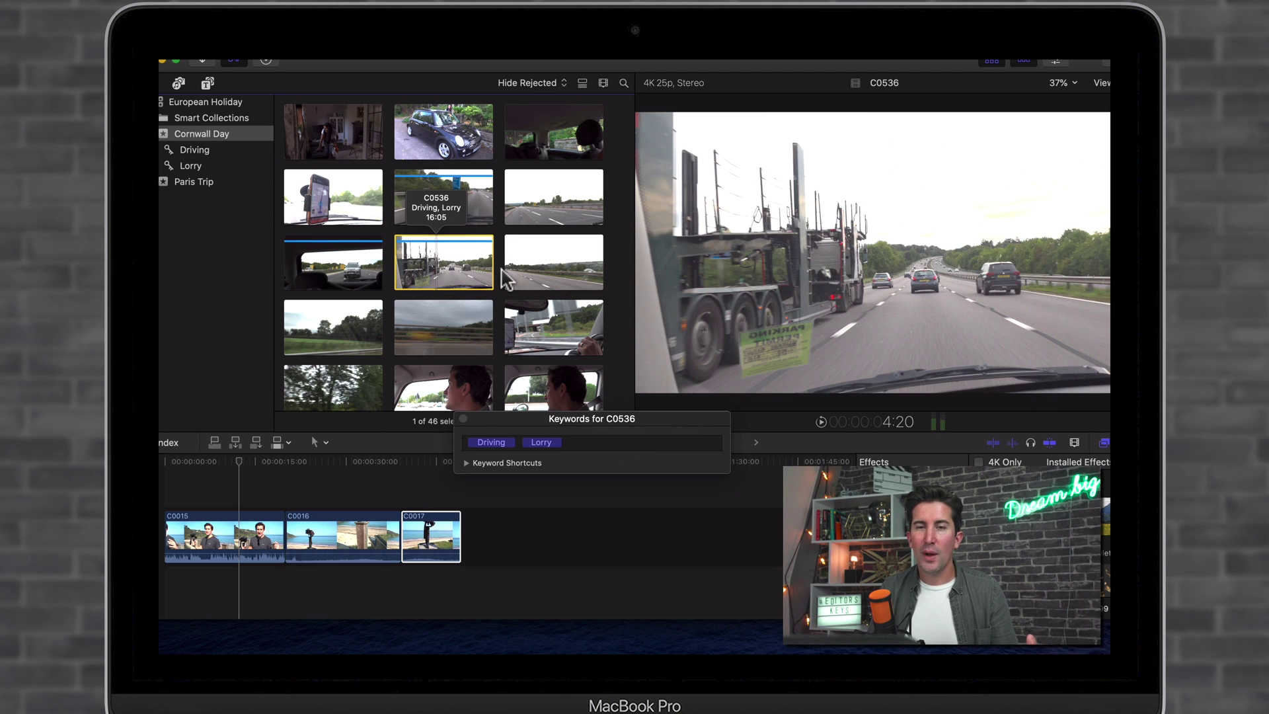
scroll(500, 272, up, 1)
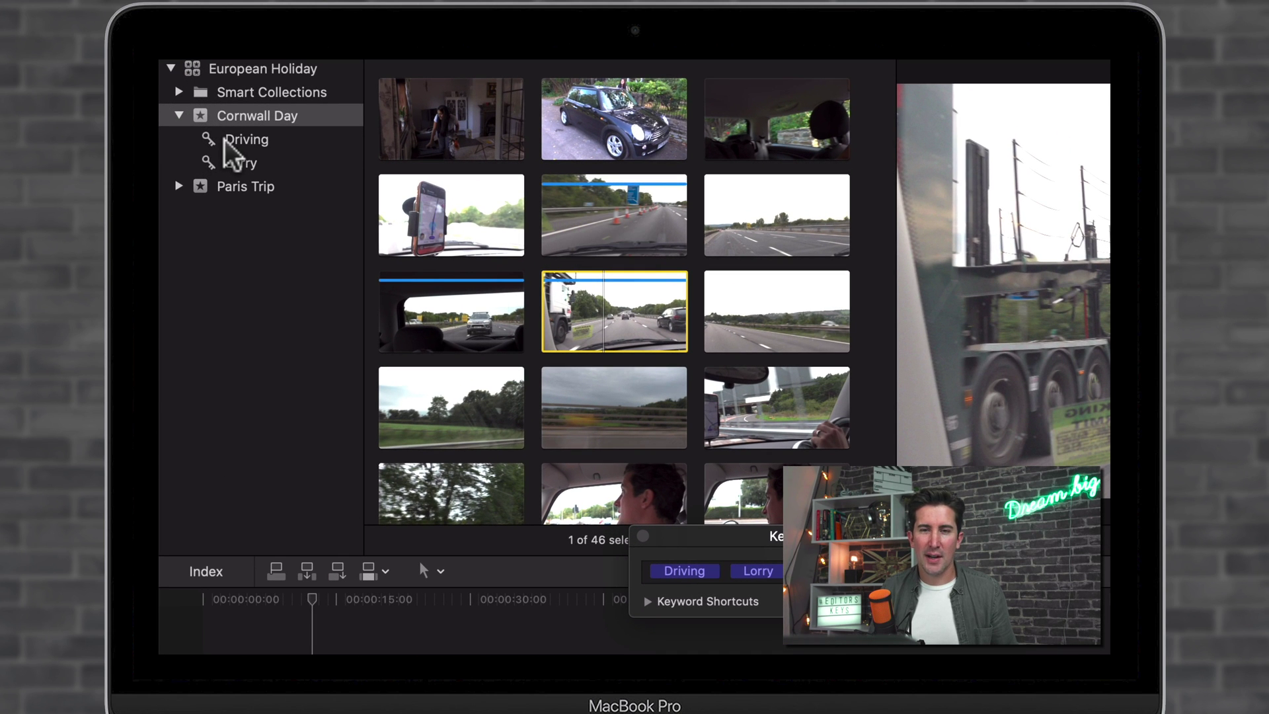
- Browse the Driving and Lorry collections, then return to all 46 Cornwall Day clips
click(268, 140)
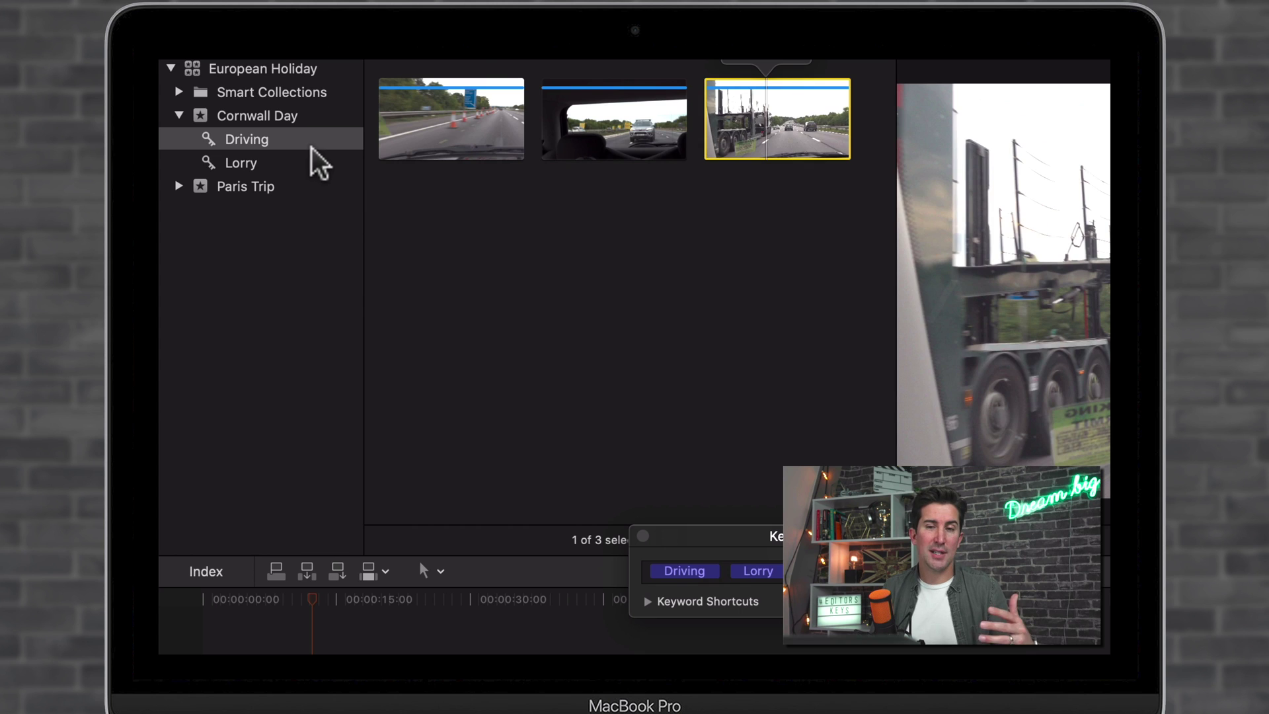
click(268, 160)
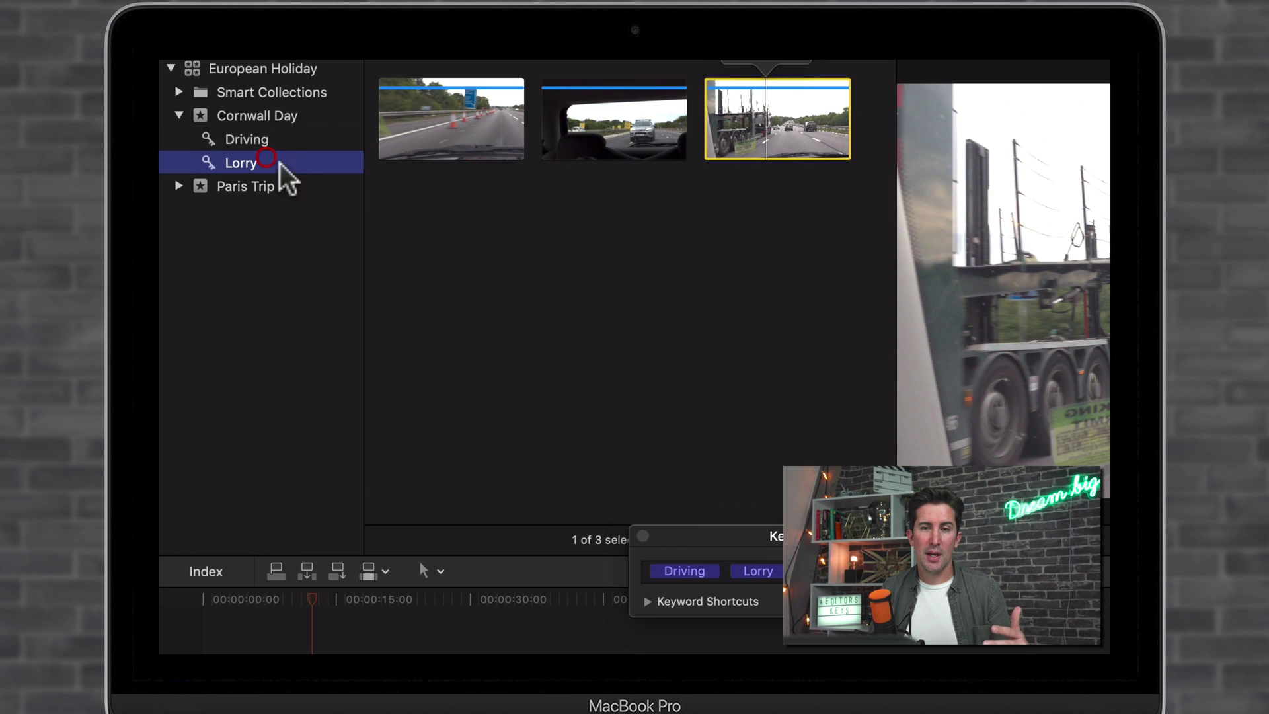
click(308, 141)
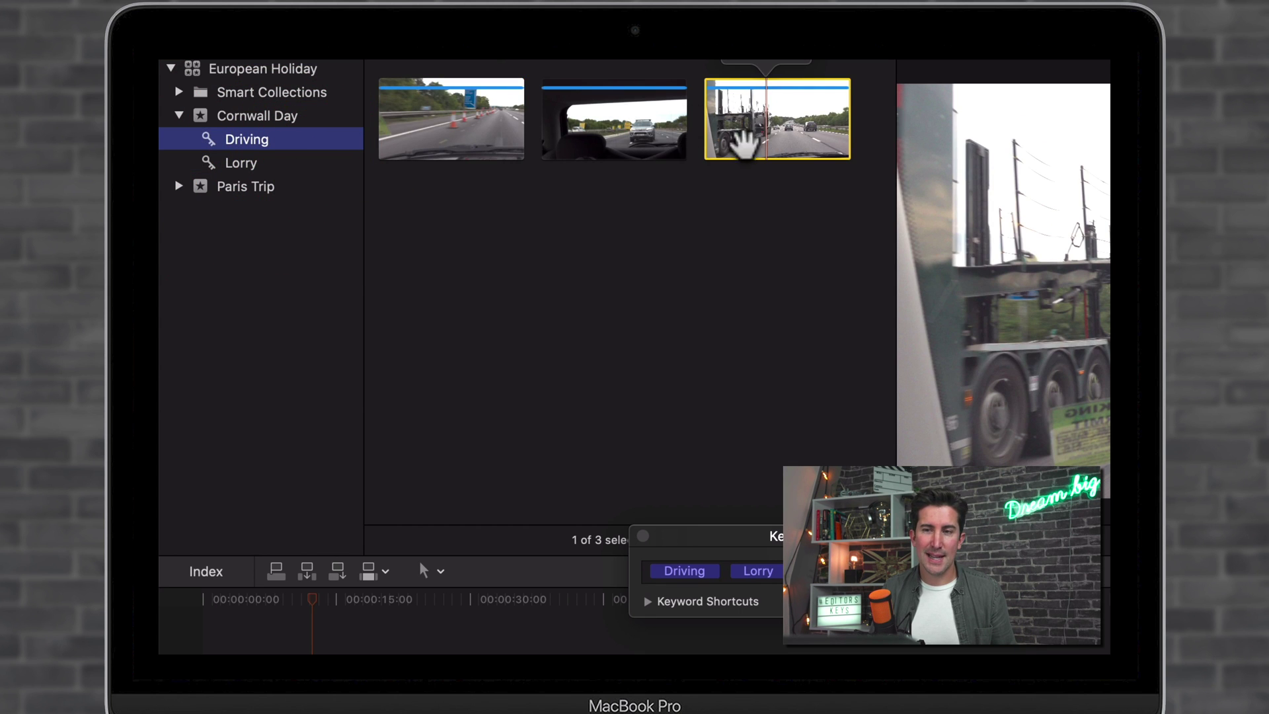
click(759, 129)
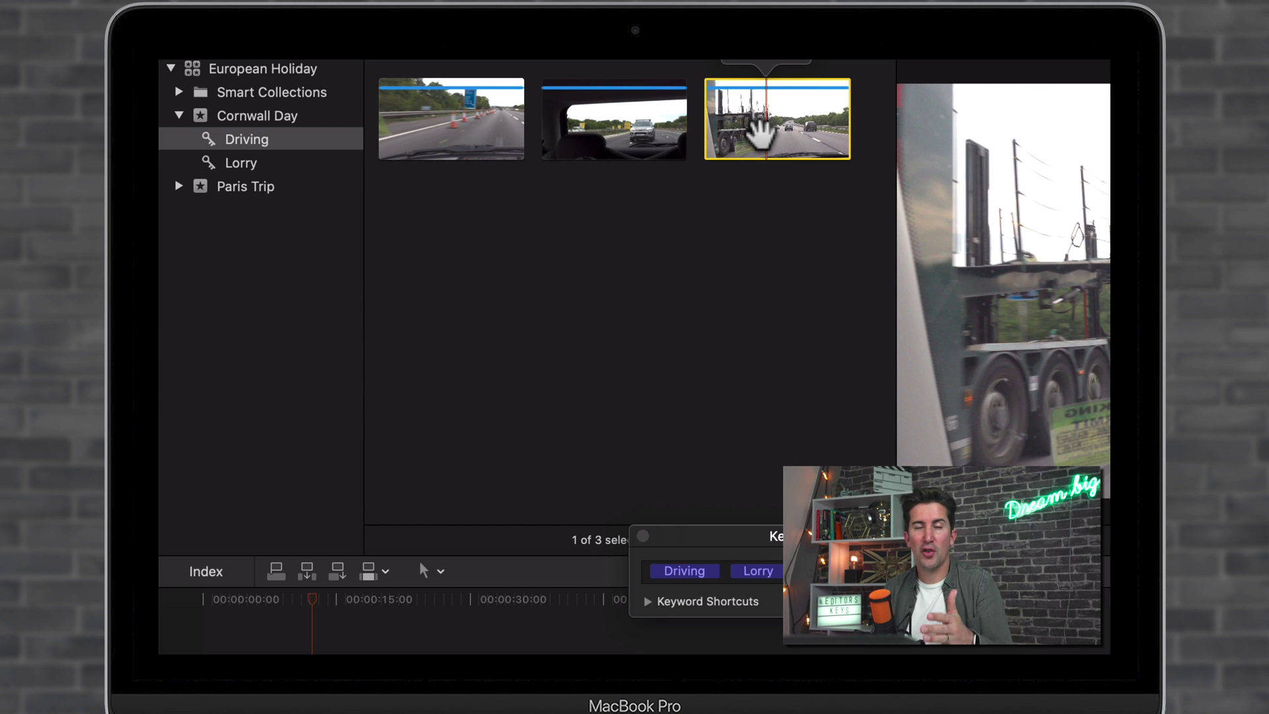
click(309, 165)
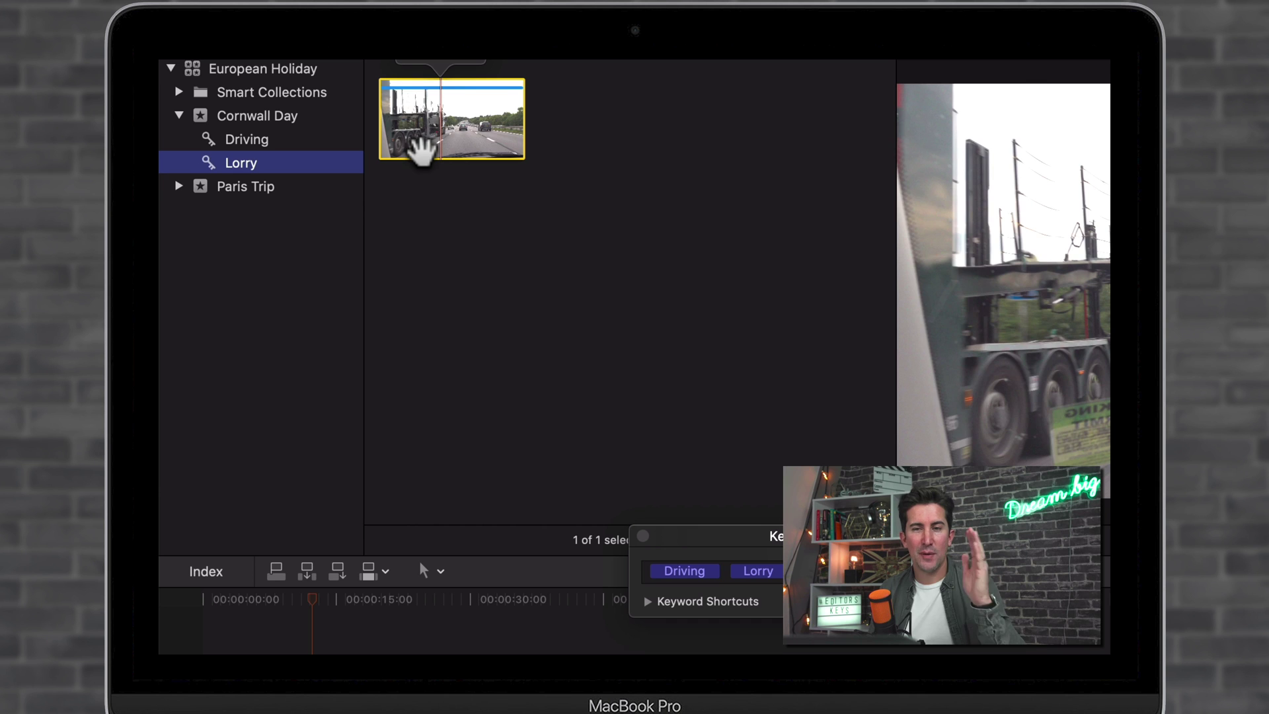
click(308, 140)
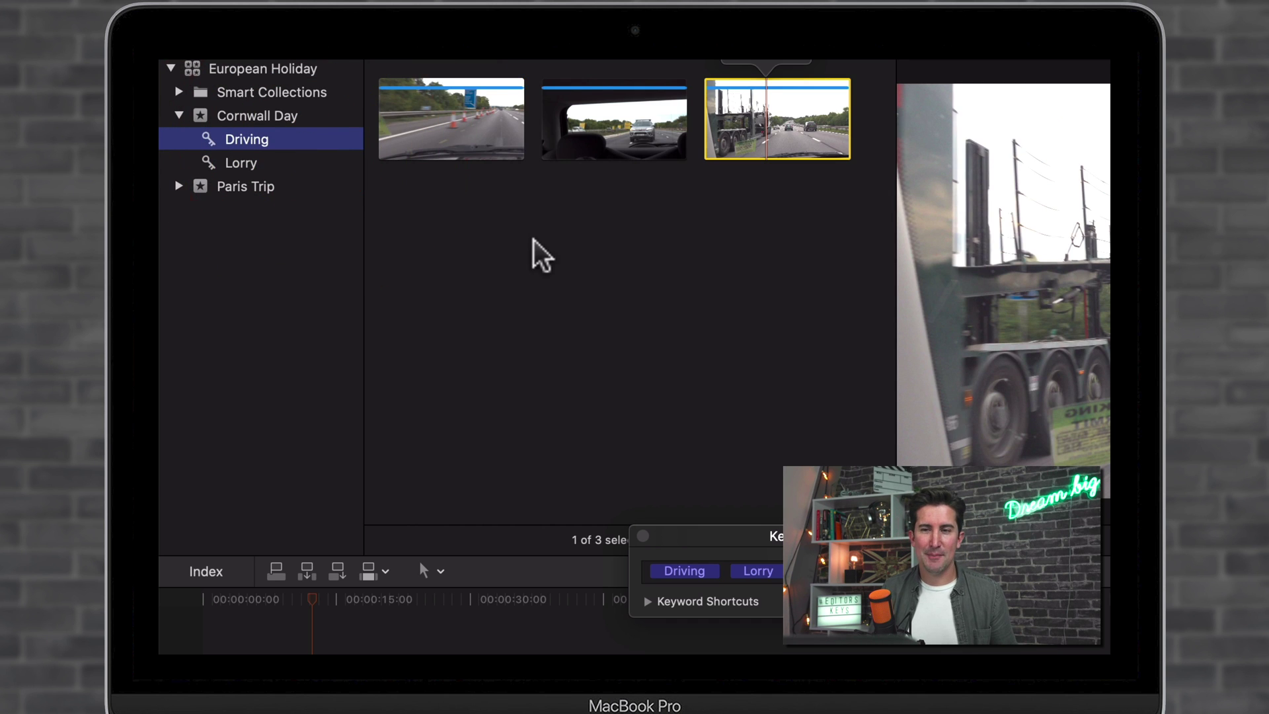
click(310, 119)
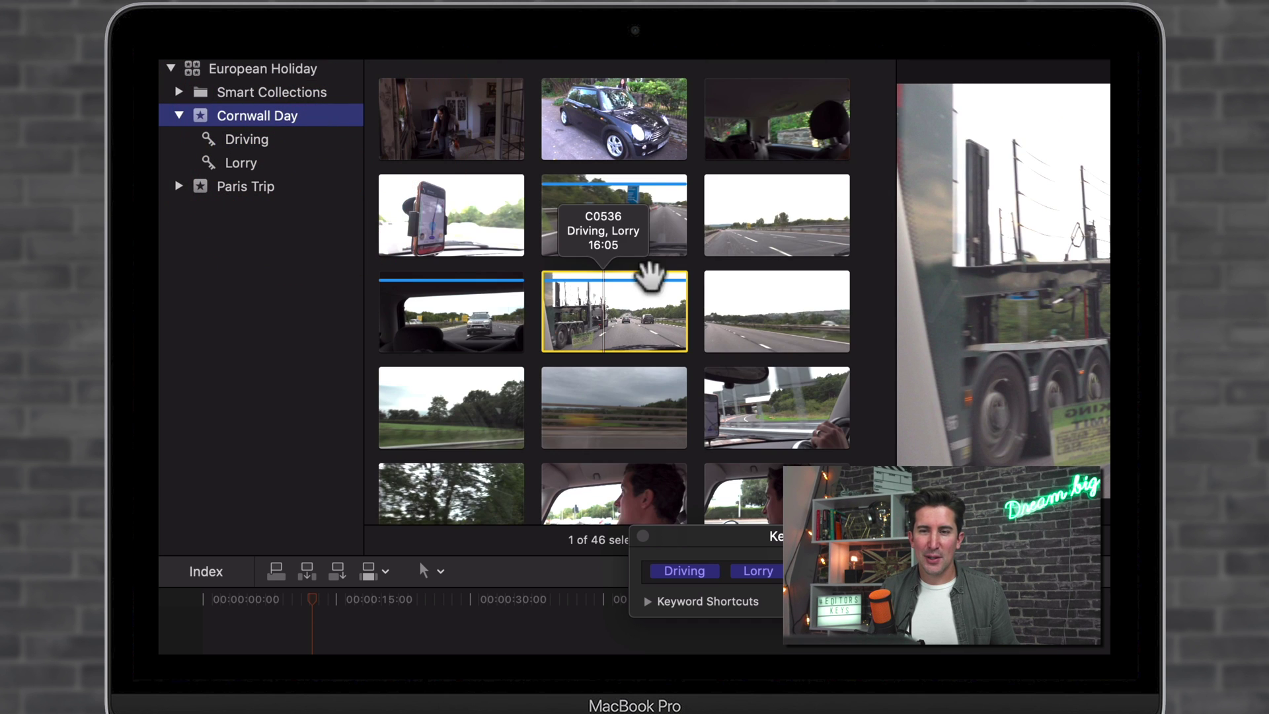
- Select cathedral clip C0548 and give it the keyword 'building'
scroll(786, 357, down, 1)
scroll(785, 357, down, 5)
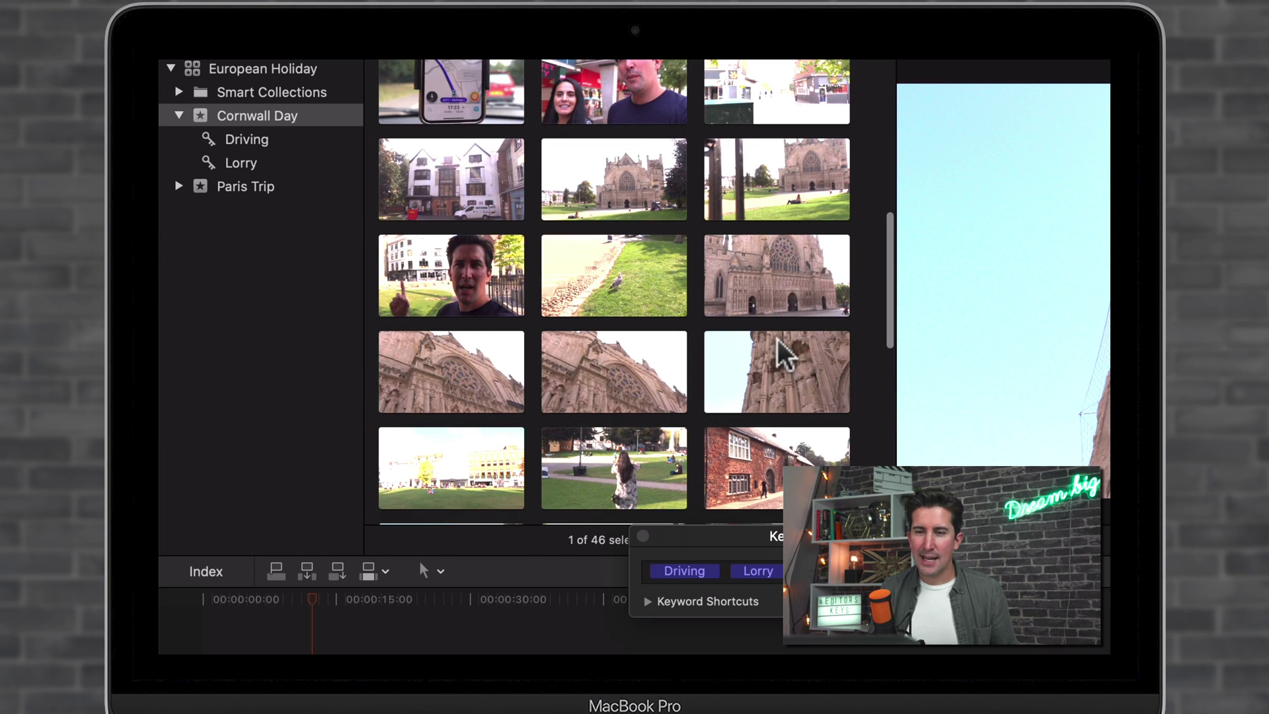
scroll(645, 229, down, 1)
click(611, 179)
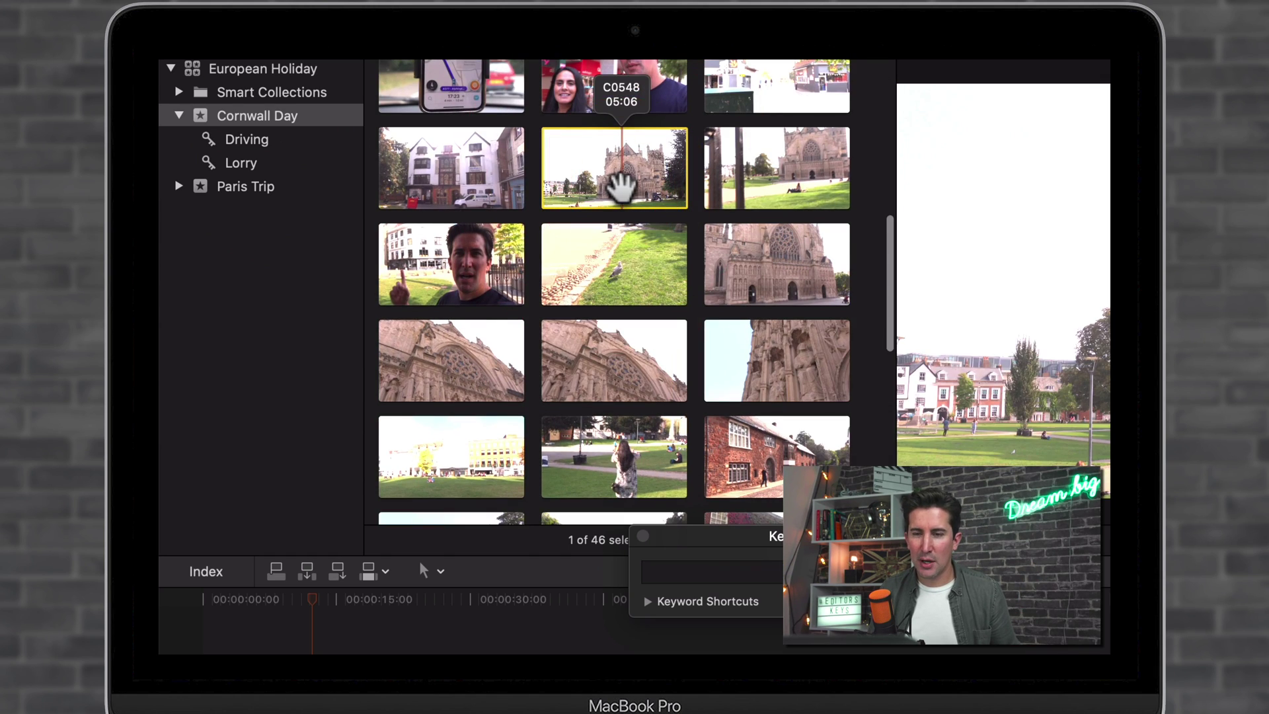
scroll(764, 518, up, 2)
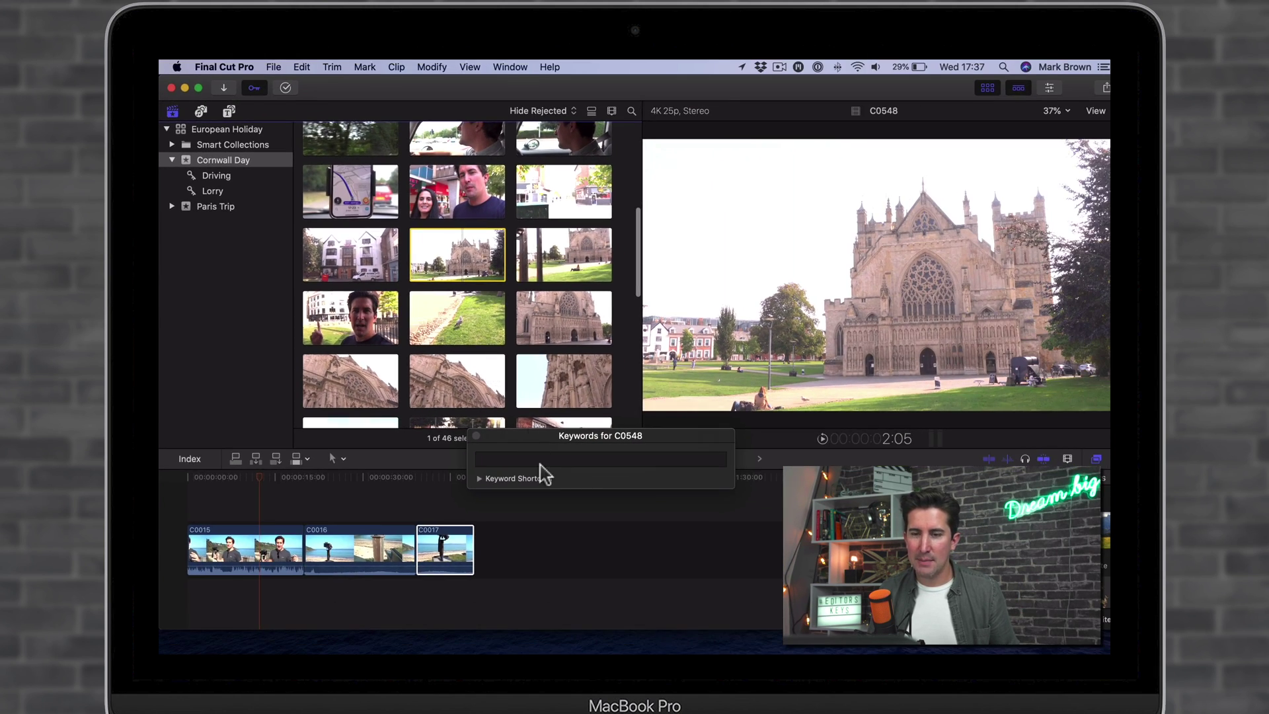
click(750, 565)
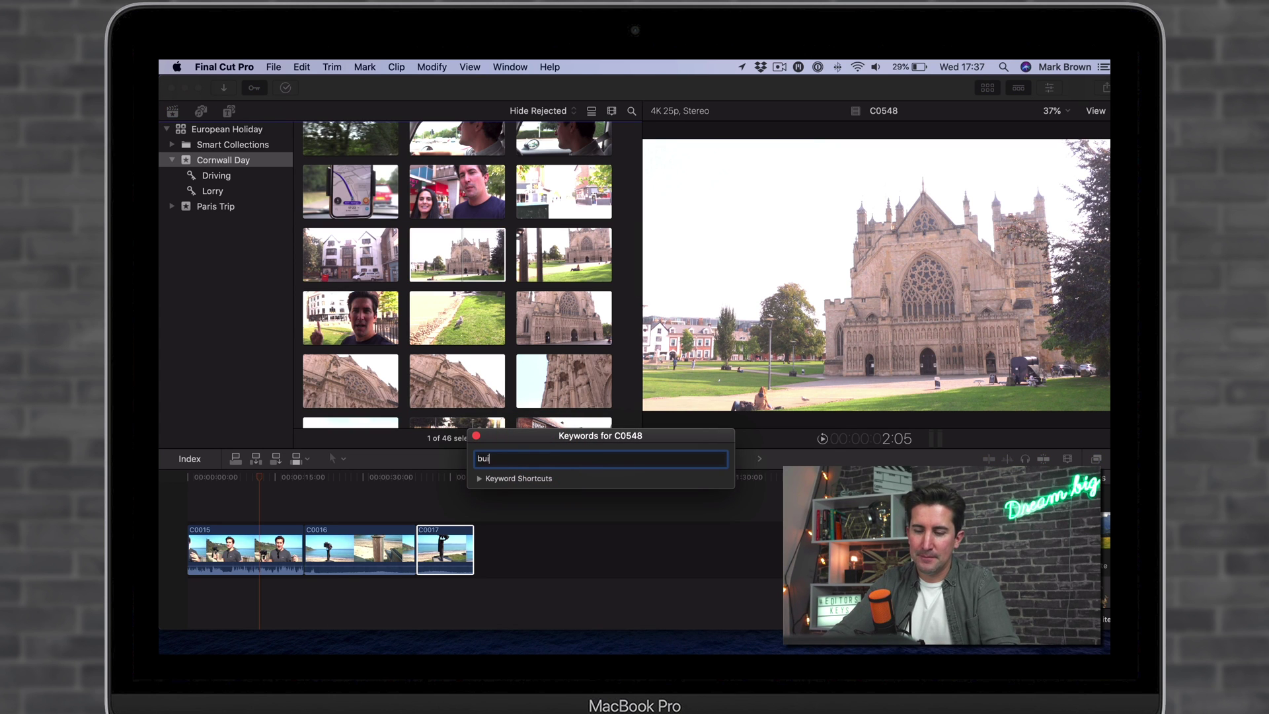
text(building)
key(Return)
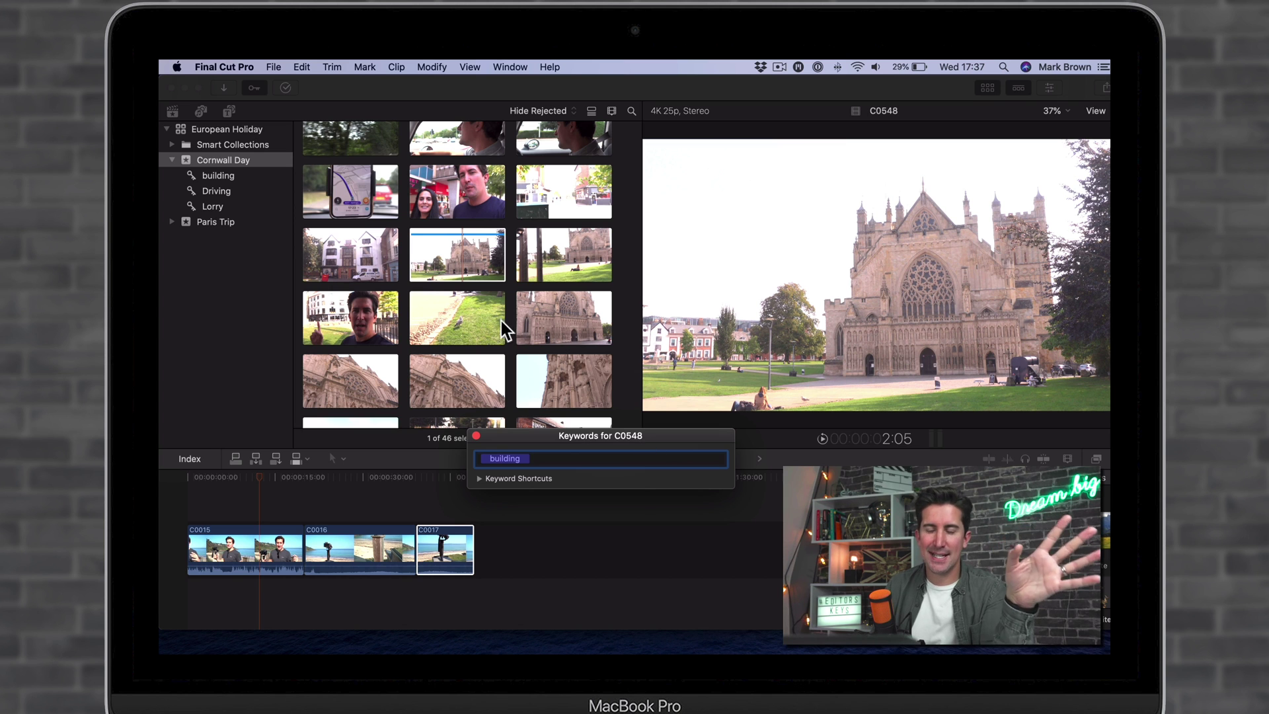
scroll(455, 292, up, 10)
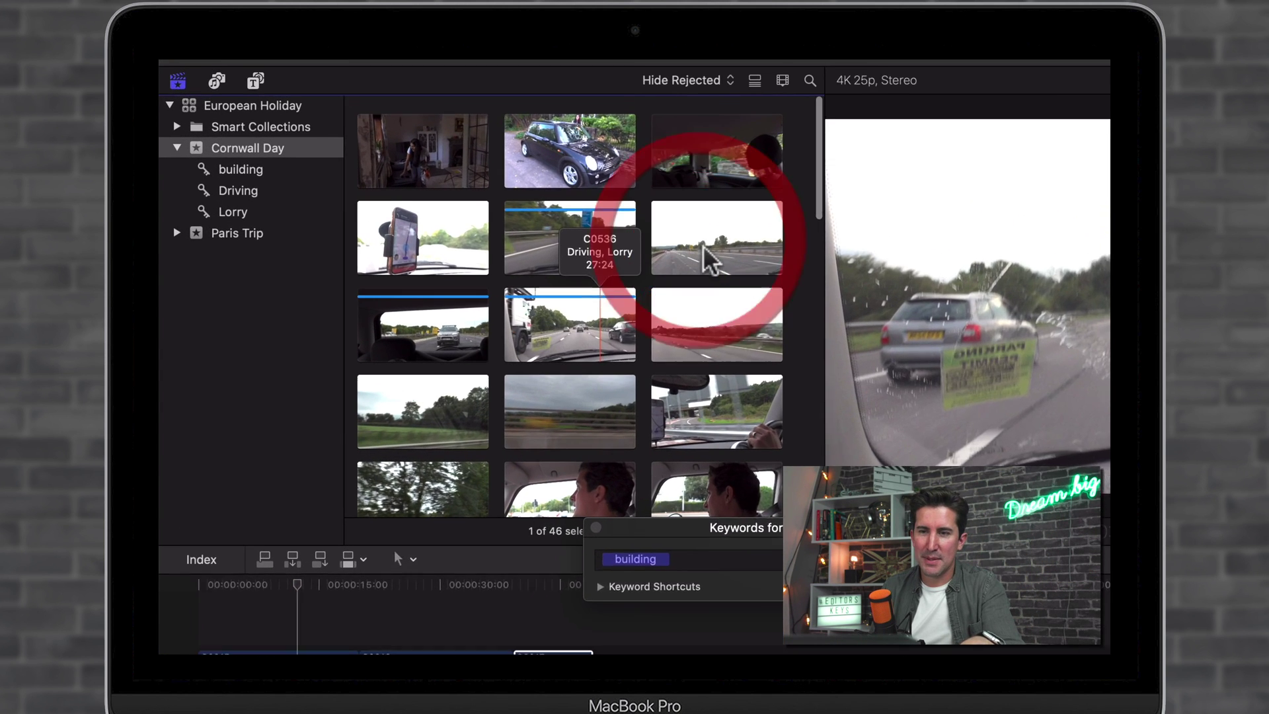
- Drag seven selected motorway clips, starting with C0534, onto Driving, then view Driving and building
click(553, 233)
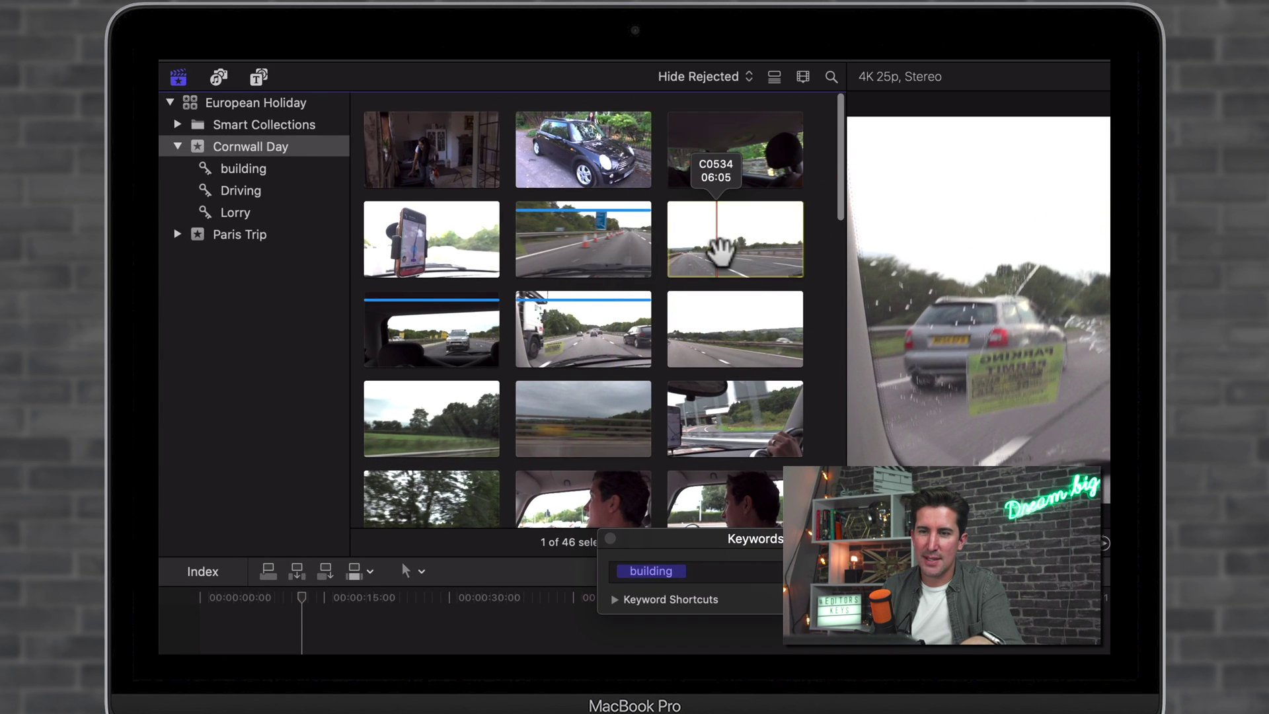
shift+click(723, 325)
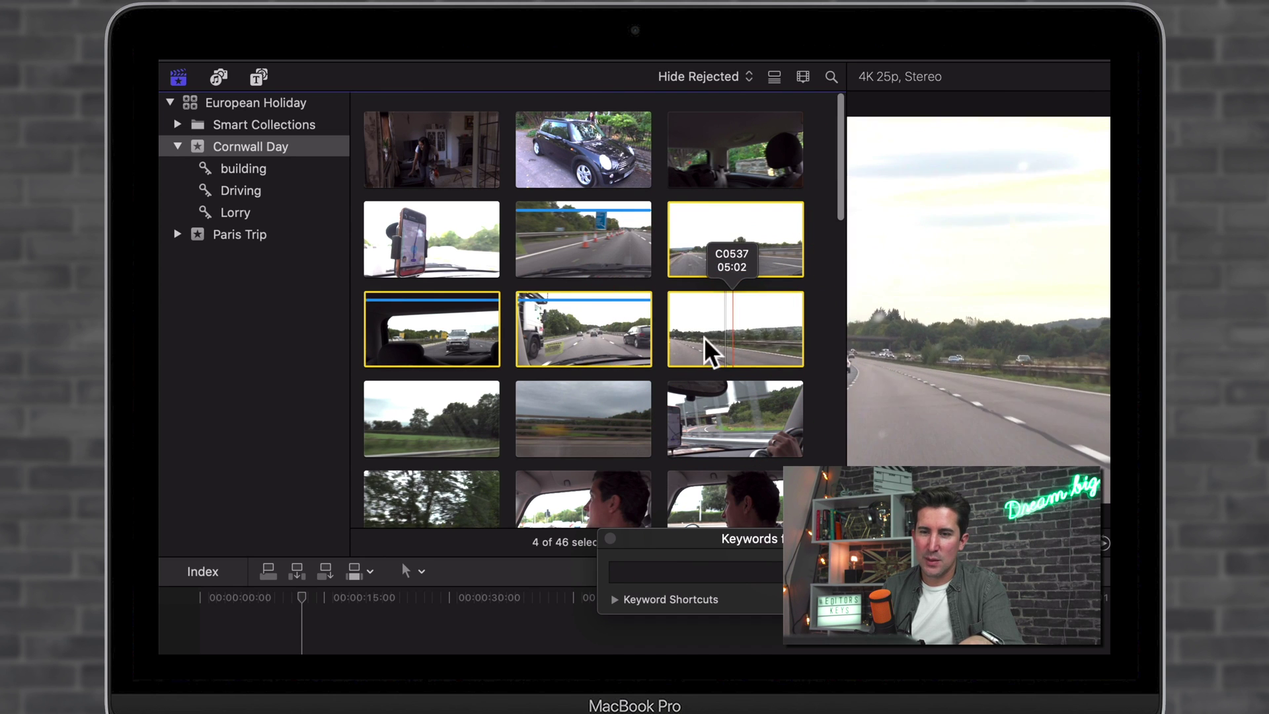
shift+click(426, 417)
shift+click(561, 426)
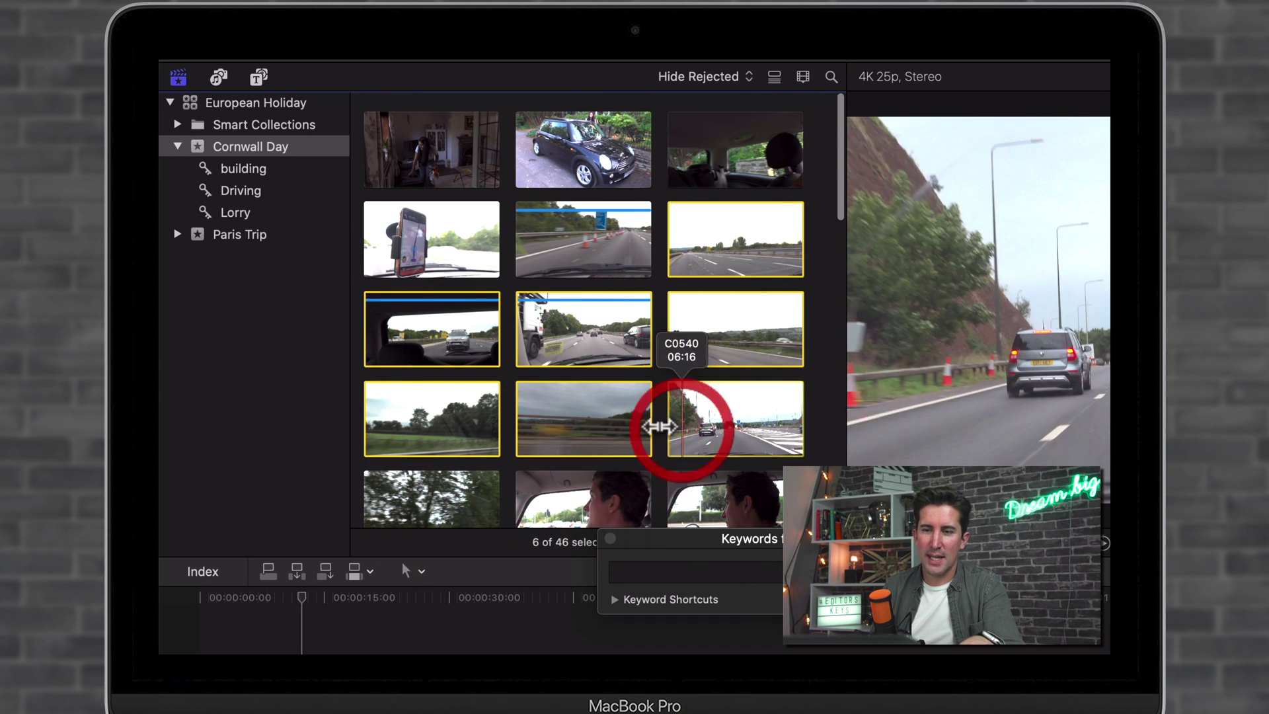
shift+click(659, 426)
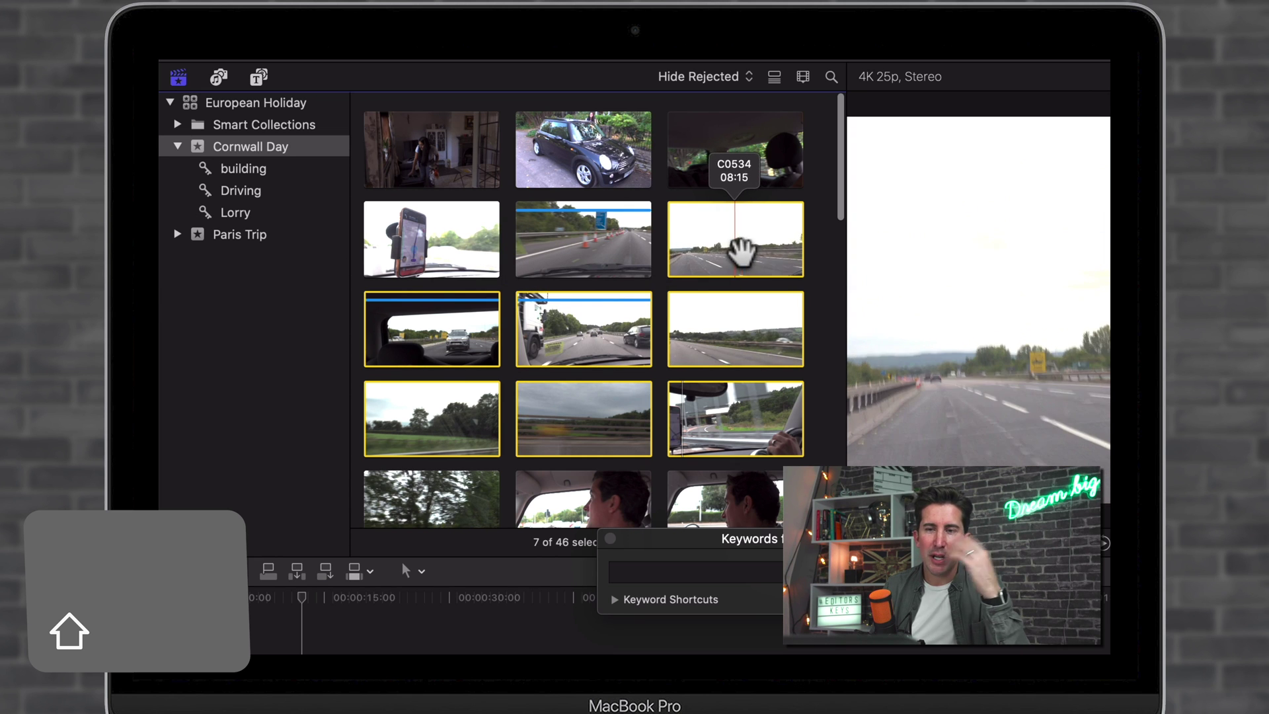
drag(741, 251, 286, 197)
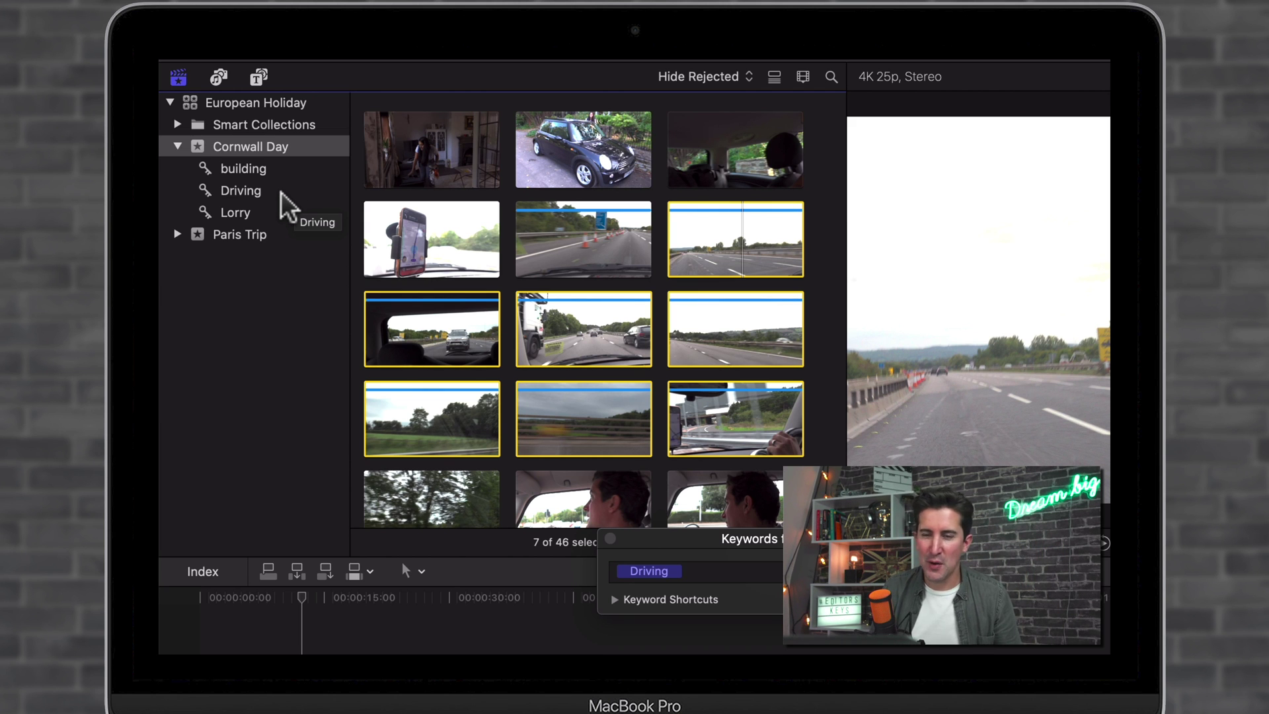
click(272, 192)
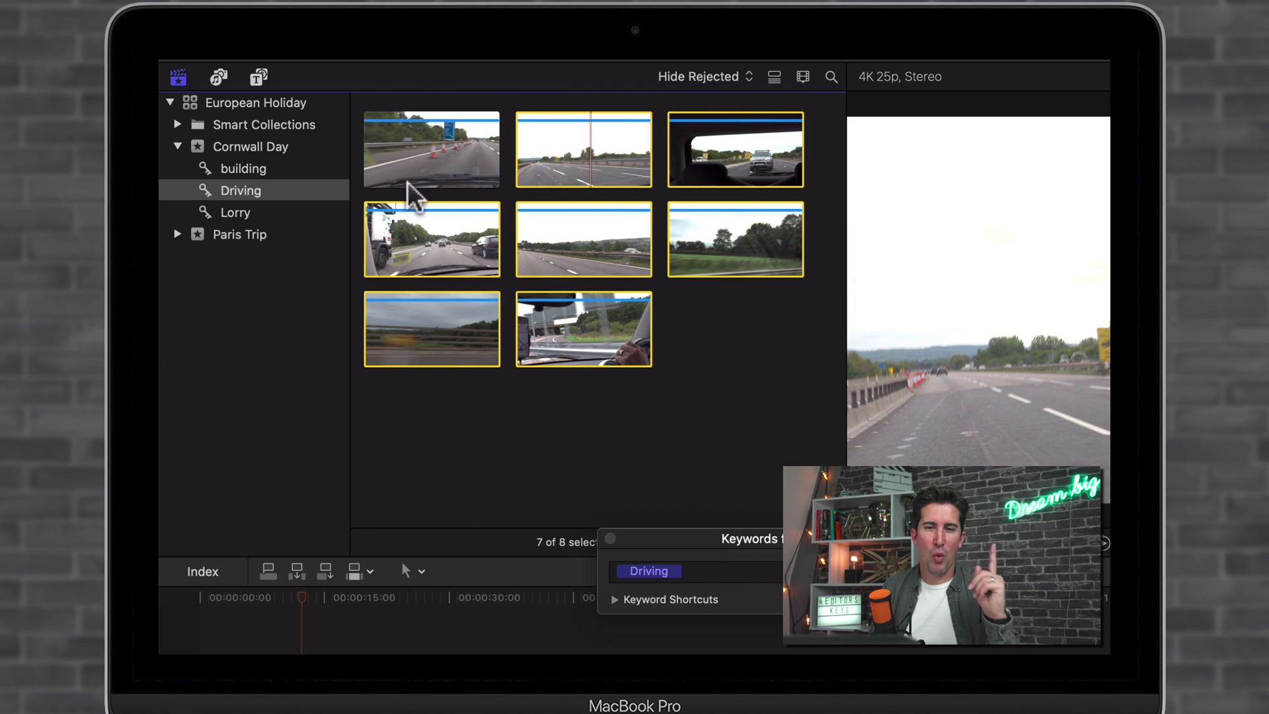
click(249, 170)
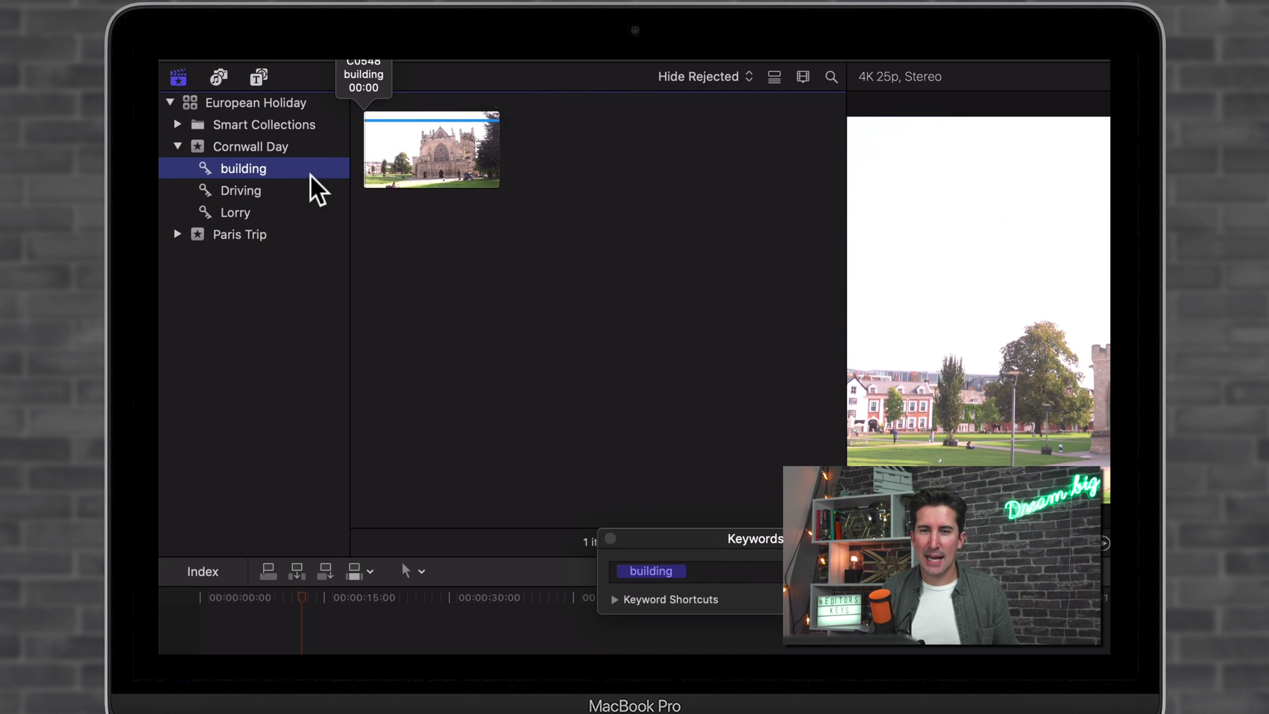
- Select the brick house, bridge and ivy-covered building clips and drag them toward the building collection
click(278, 147)
scroll(760, 419, down, 5)
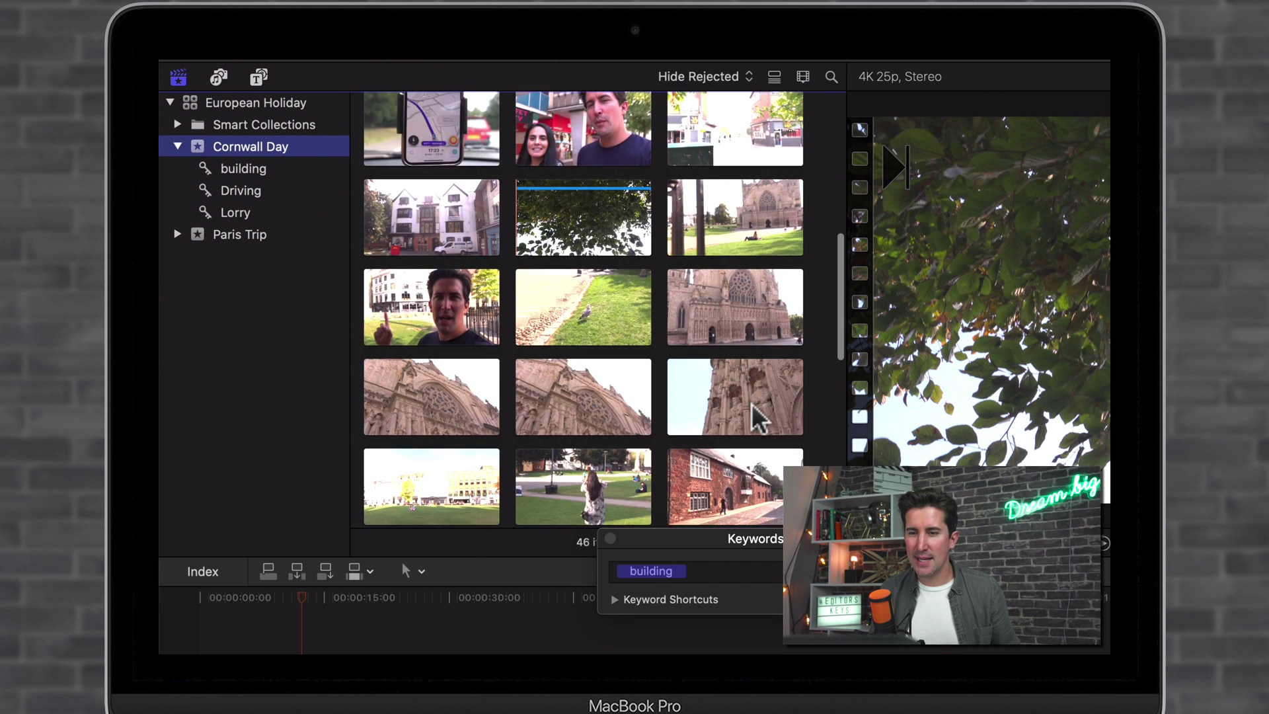
scroll(757, 420, down, 2)
click(718, 426)
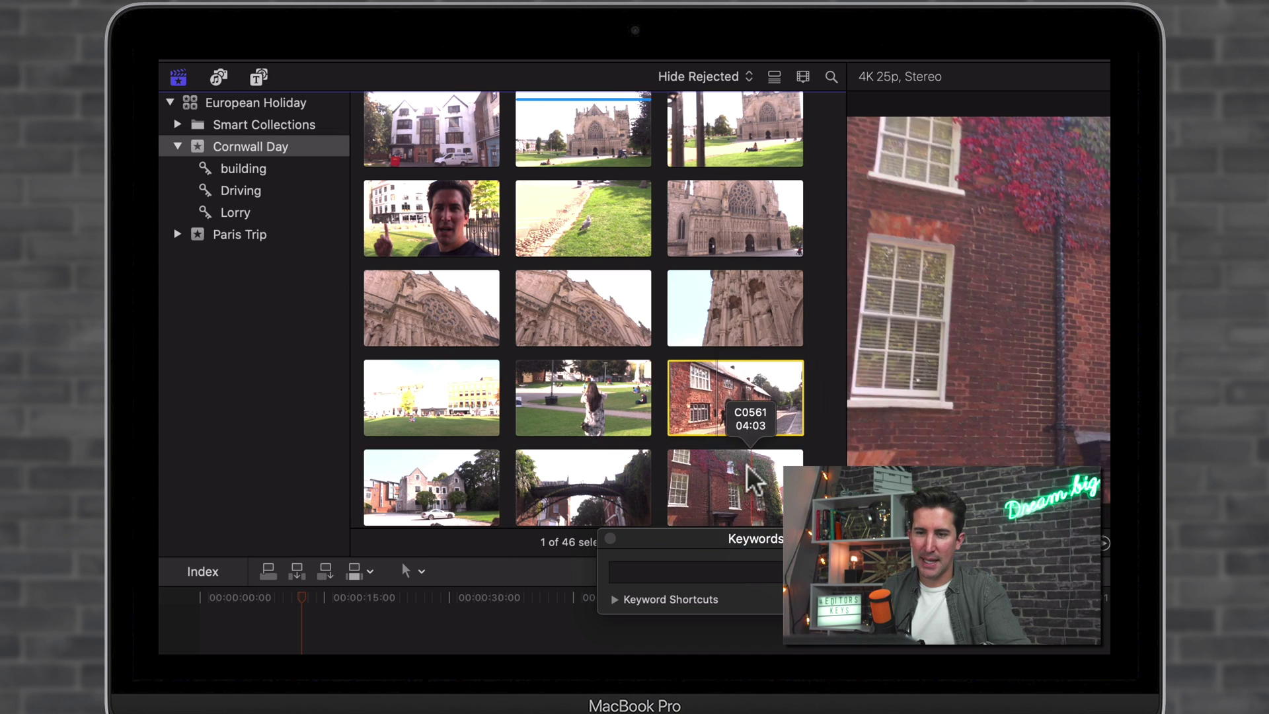
super+click(741, 471)
super+click(537, 489)
super+click(456, 488)
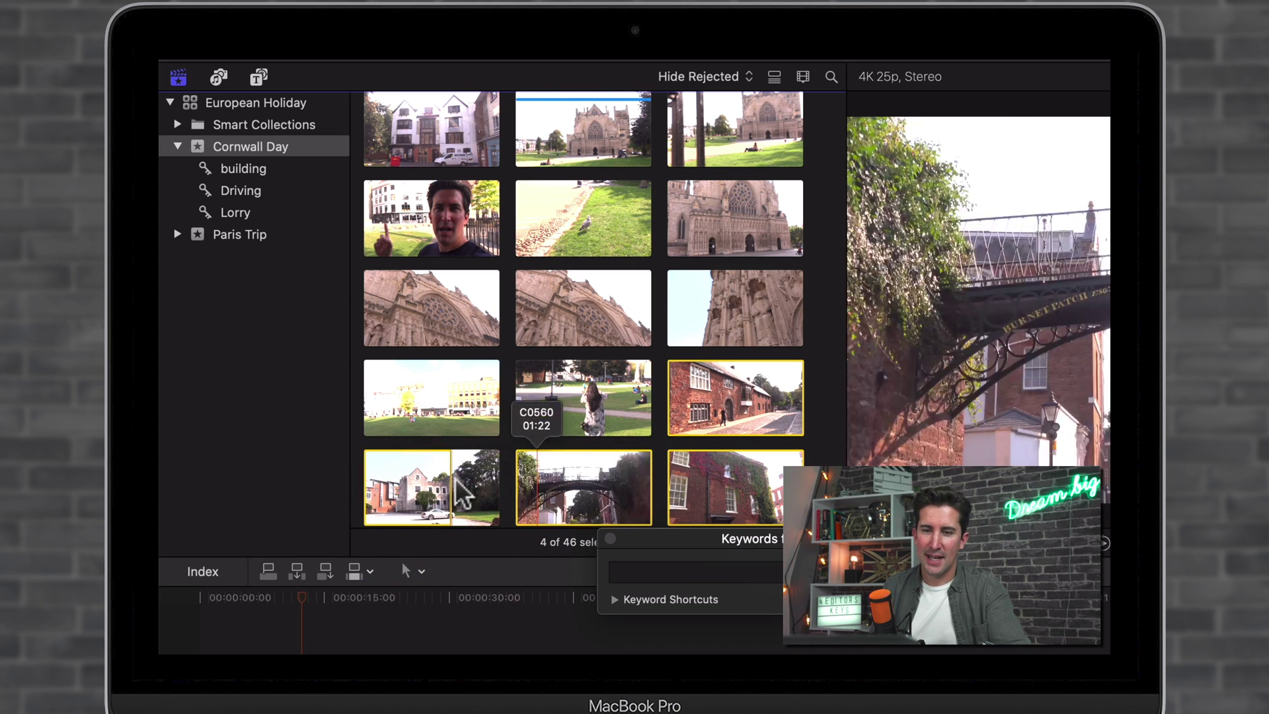
click(455, 471)
click(466, 479)
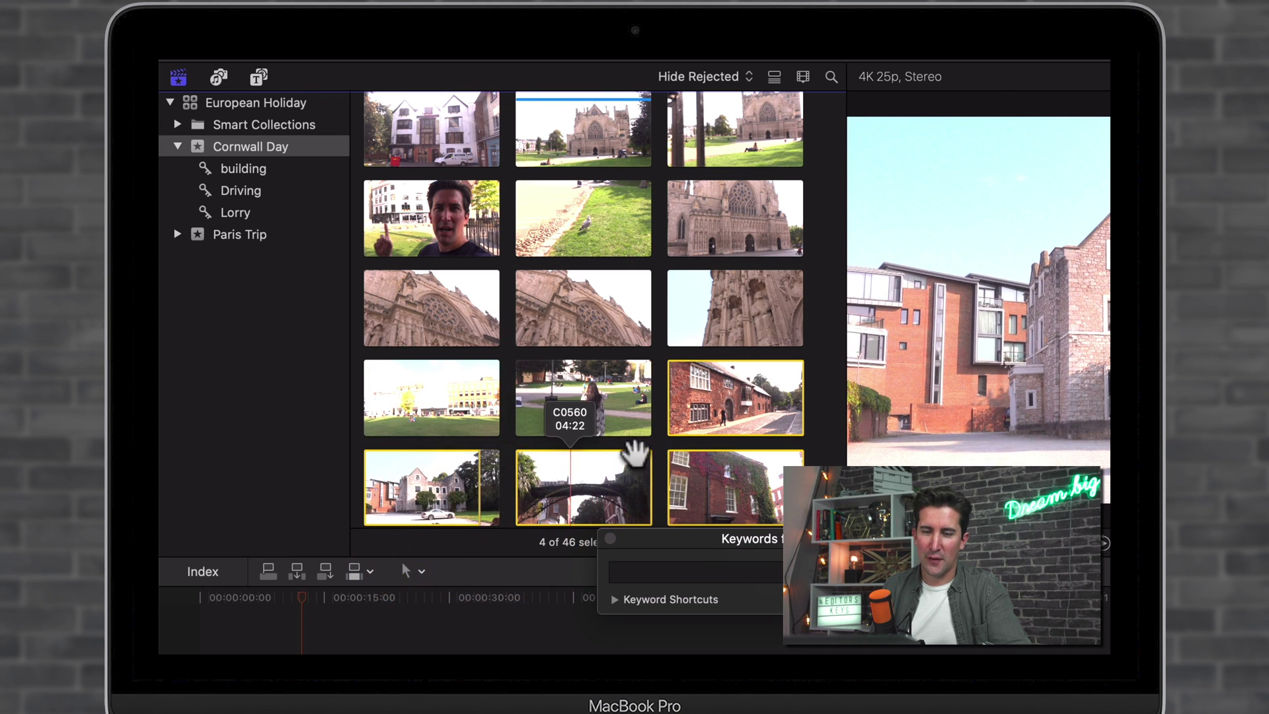
super+click(433, 476)
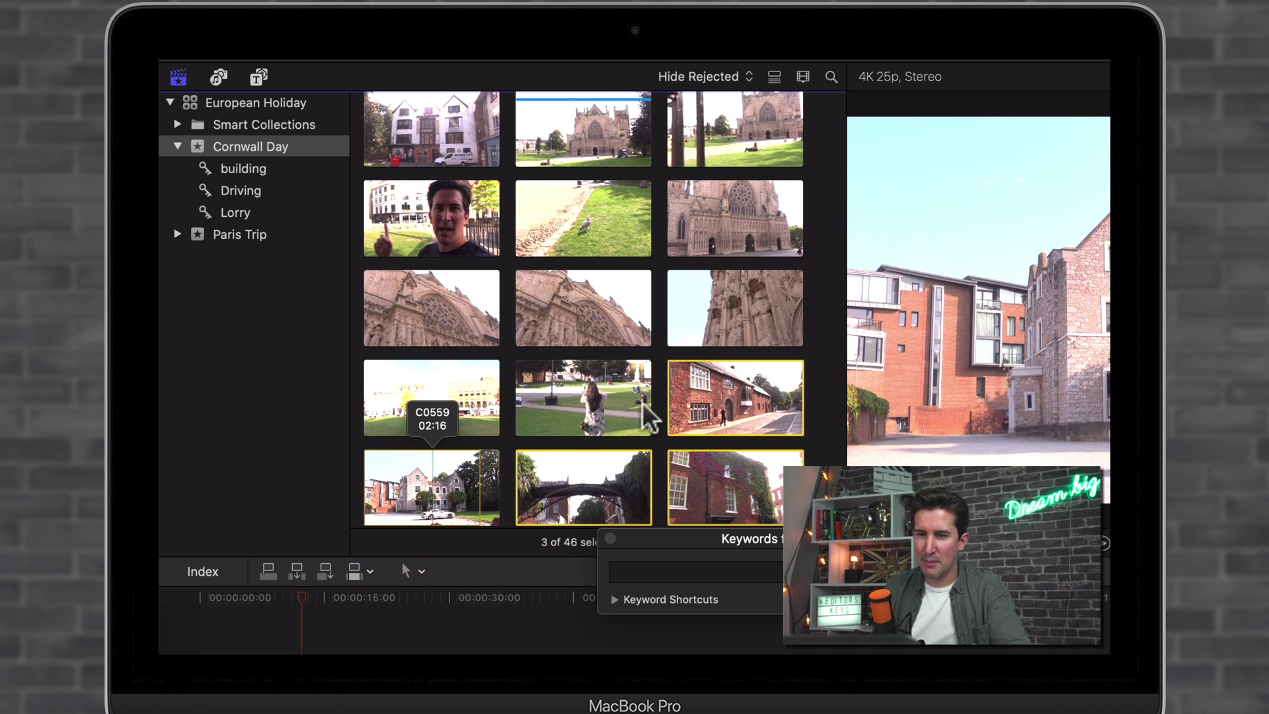
drag(701, 390, 295, 175)
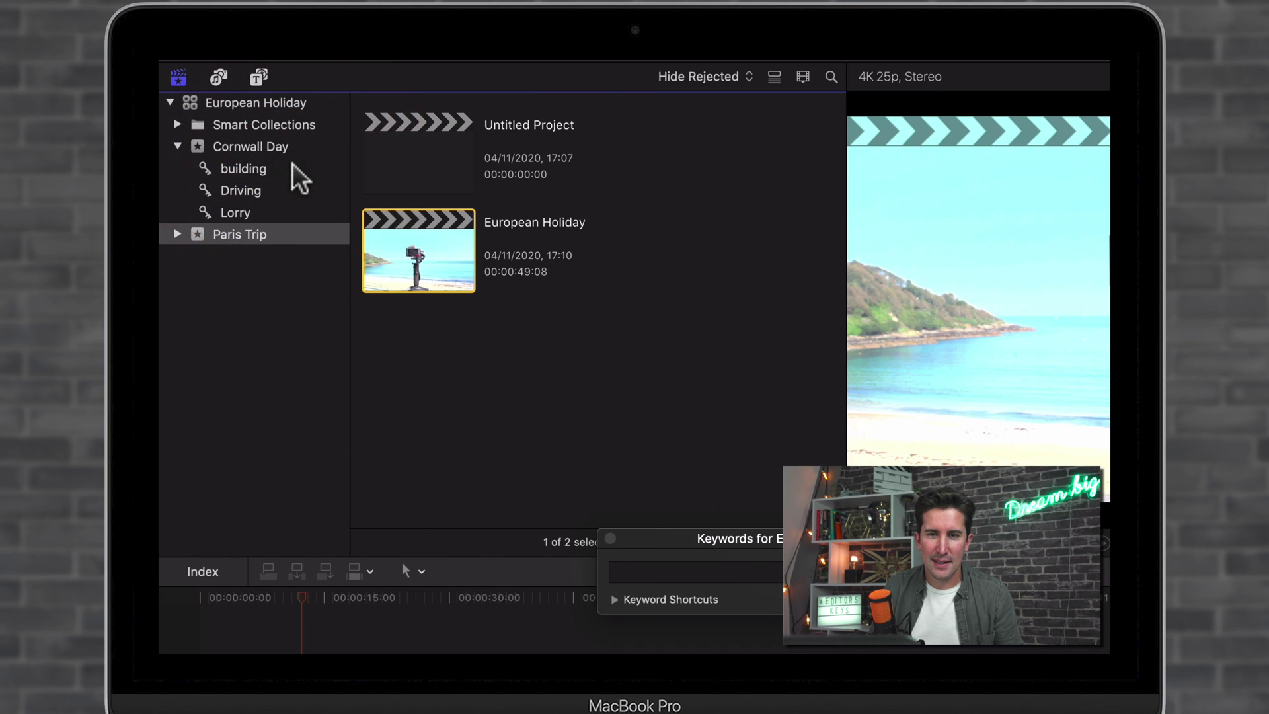
- View the building collection, now holding the cathedral, brick house, bridge and ivy-covered clips
click(294, 175)
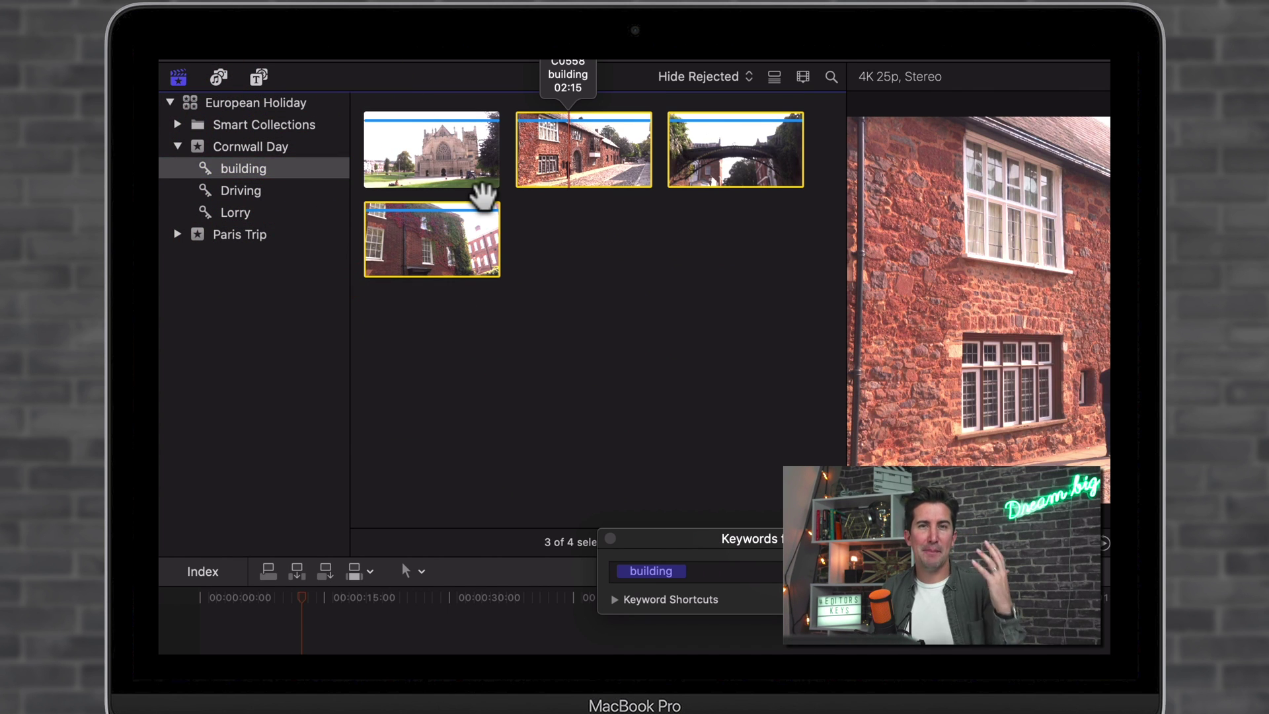